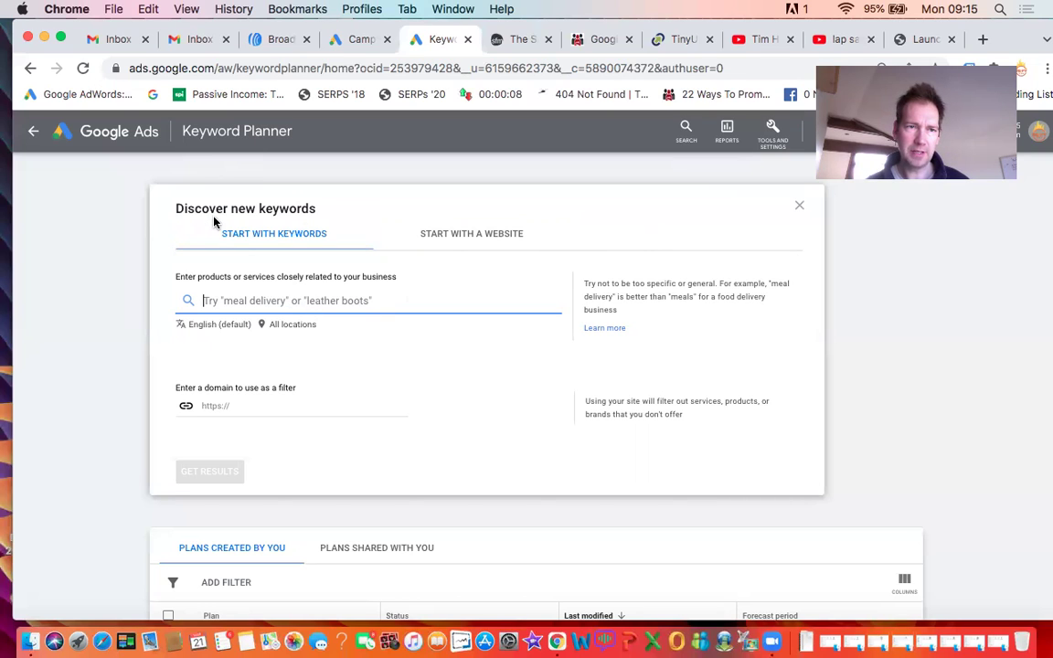
- Go back from the Keyword Planner to the All campaigns overview
click(32, 133)
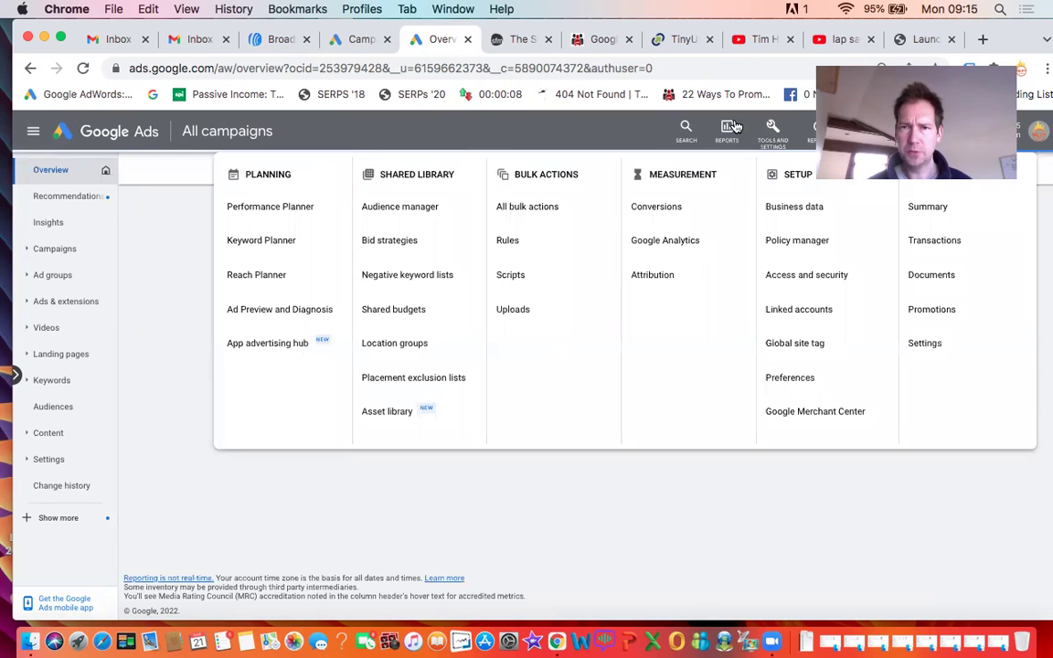
- Start a Discover new keywords search for 'affiliate marketing' targeting All locations instead of United Kingdom
click(285, 242)
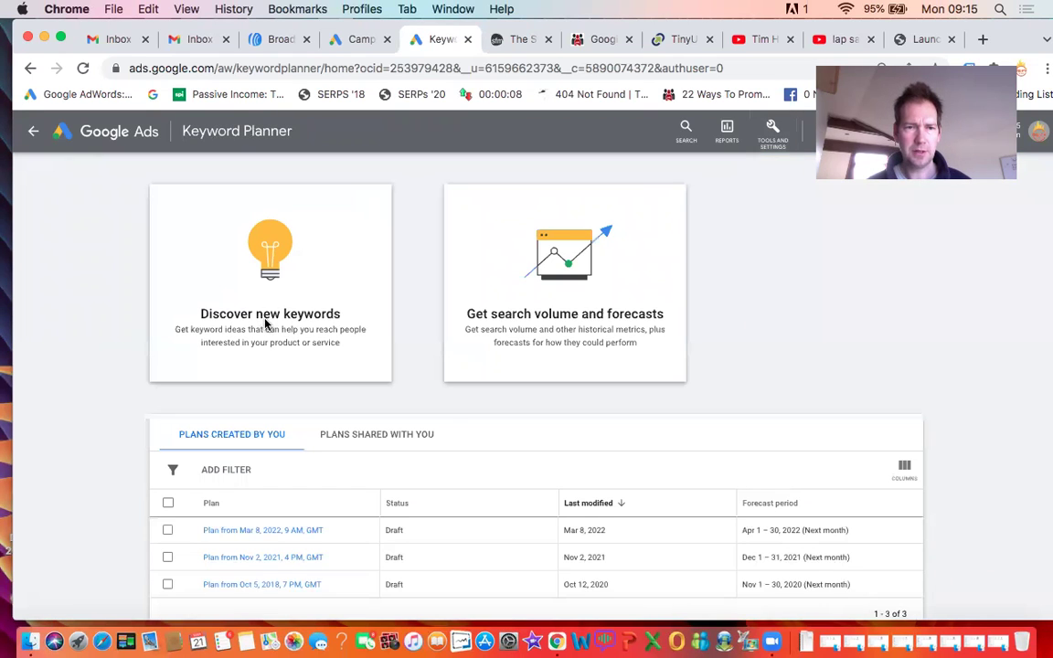
click(267, 324)
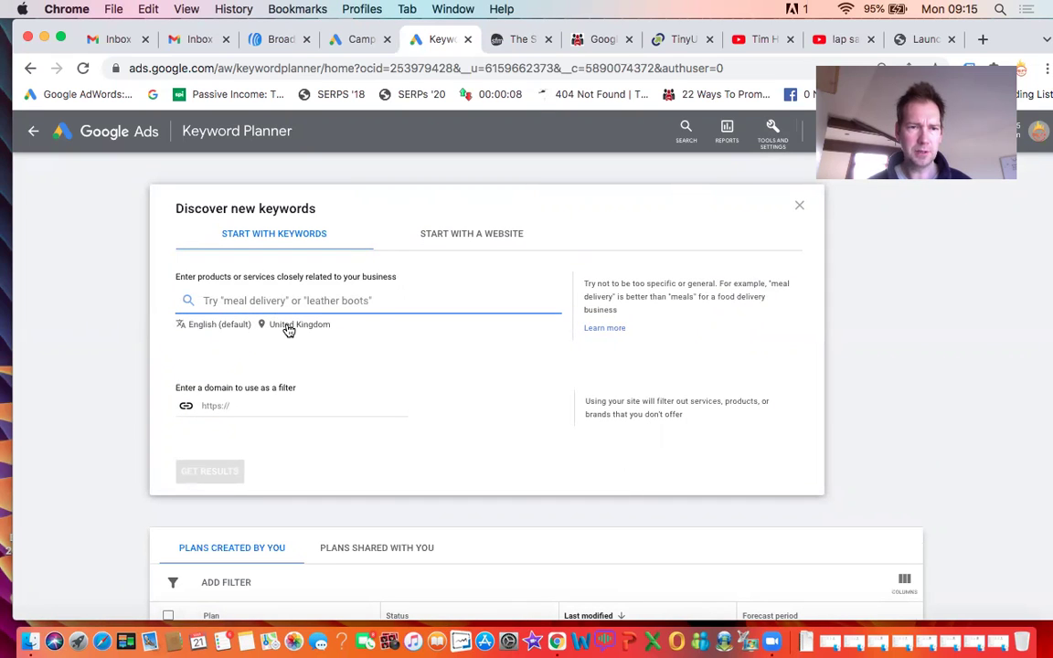
click(289, 327)
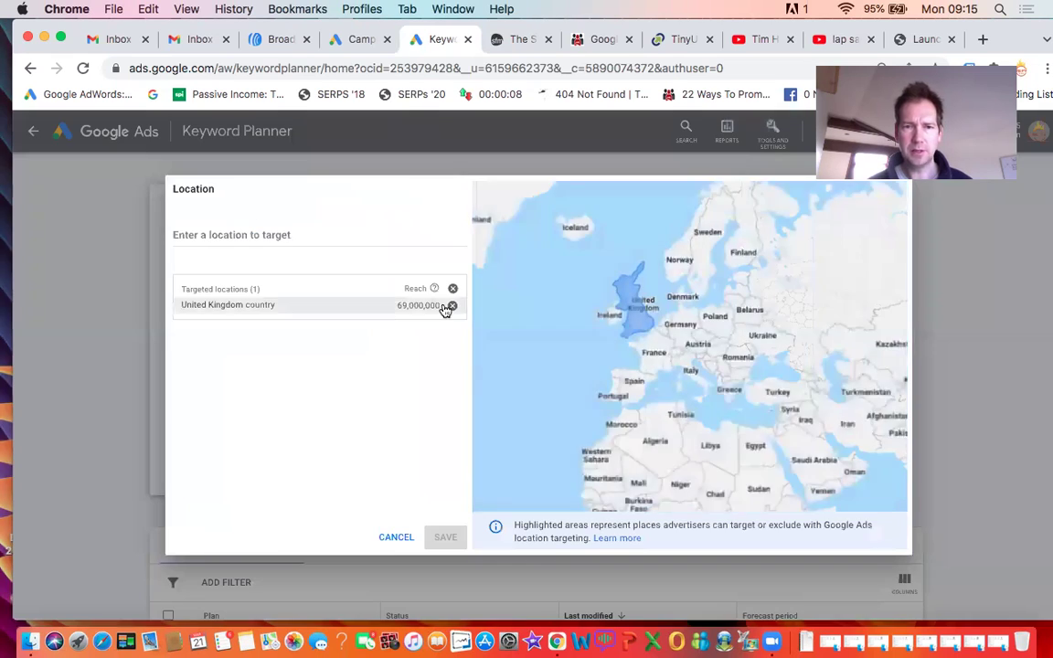
click(453, 306)
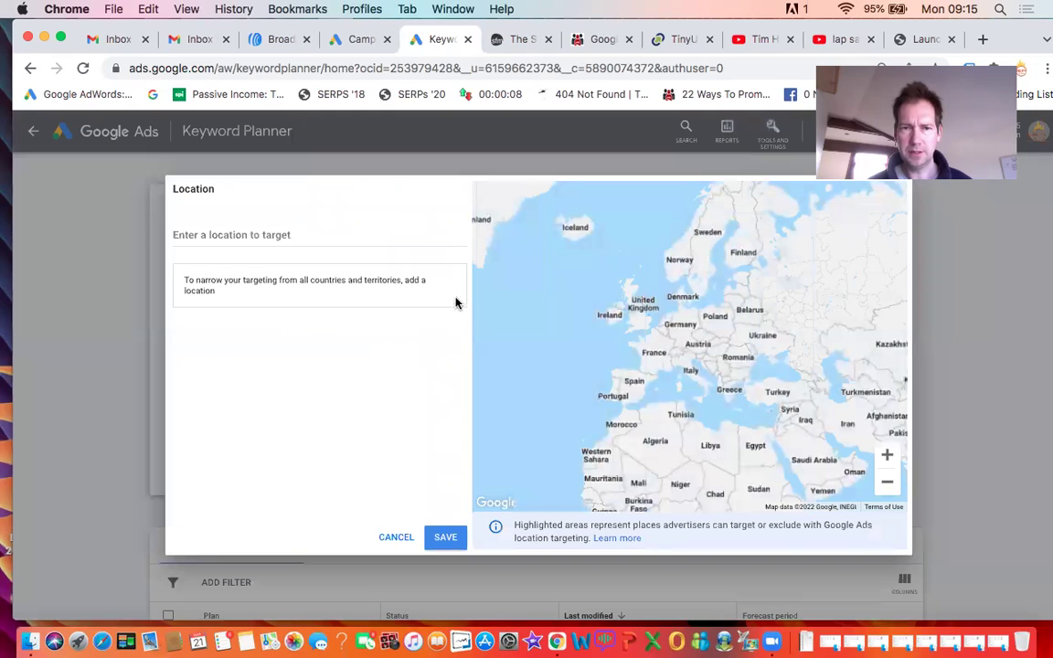
click(457, 539)
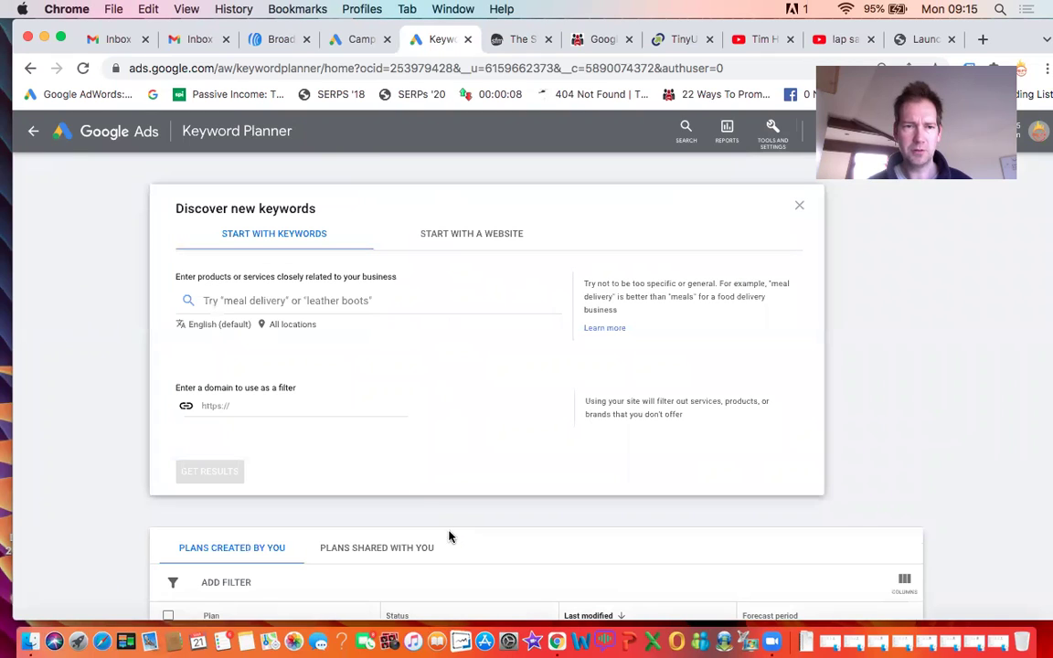
click(268, 301)
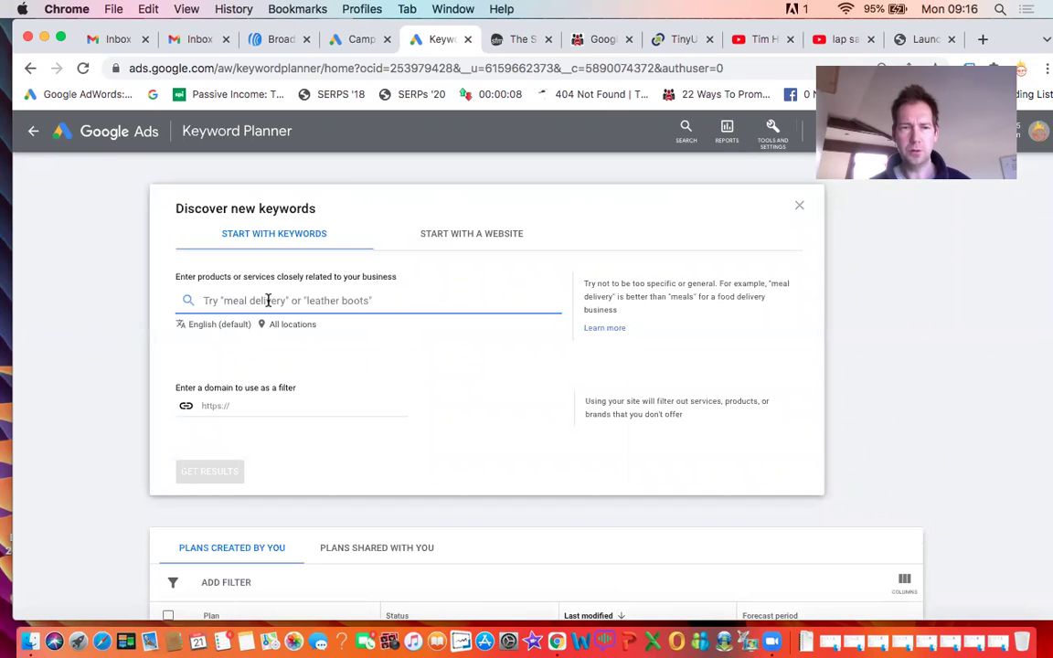
text(affiliate)
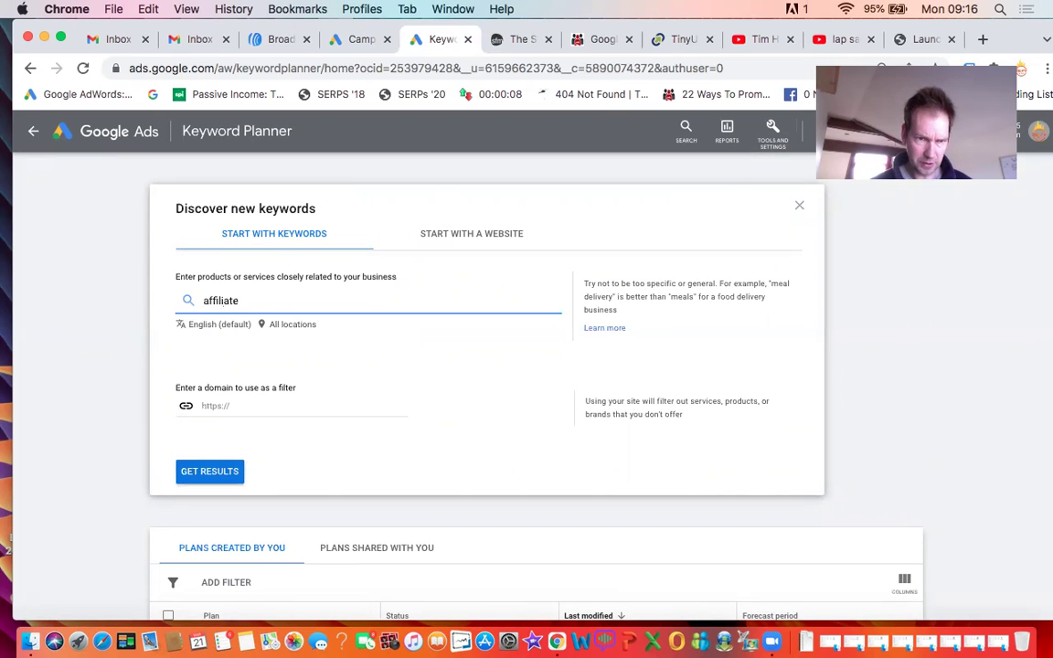
text( marke)
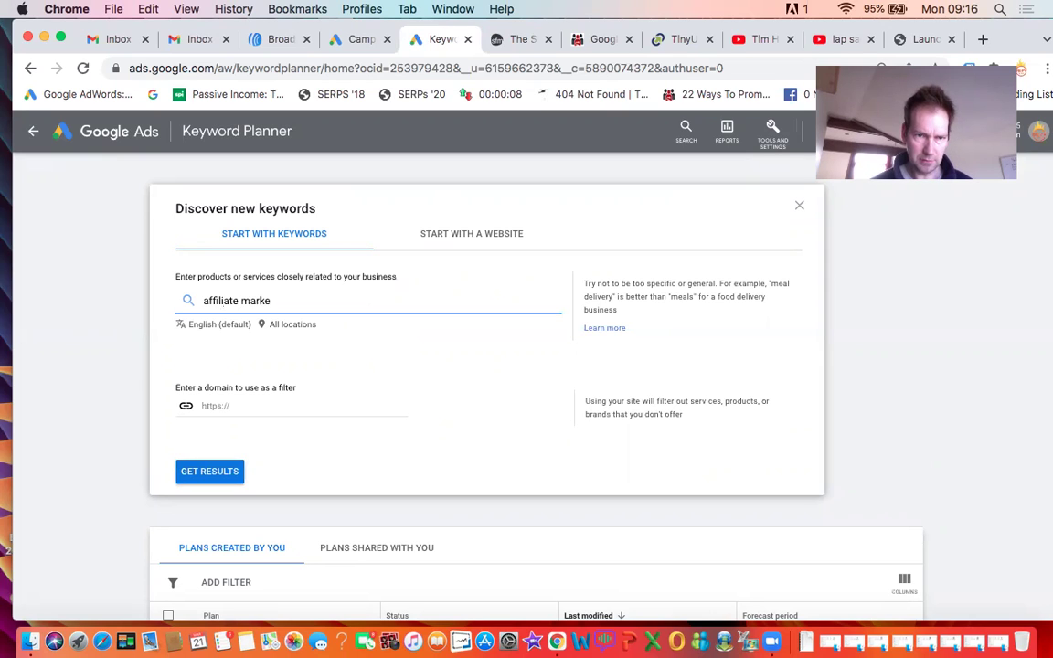
text(ting)
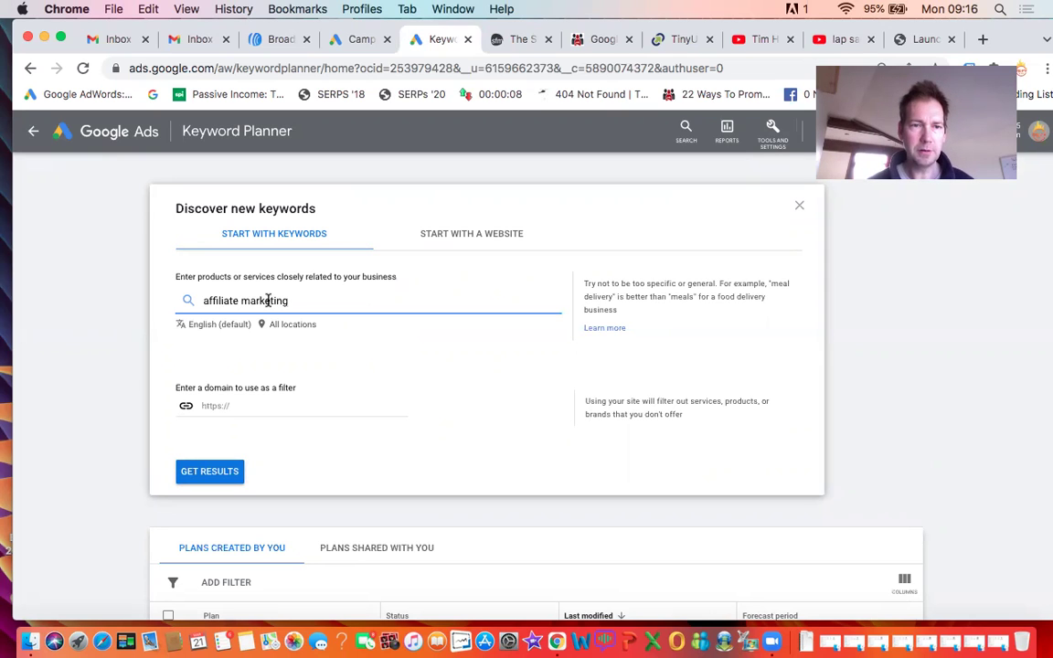
- Get results for 'affiliate marketing' and browse the 1,511 ideas, led by amazon affiliate program at 165,000
click(210, 472)
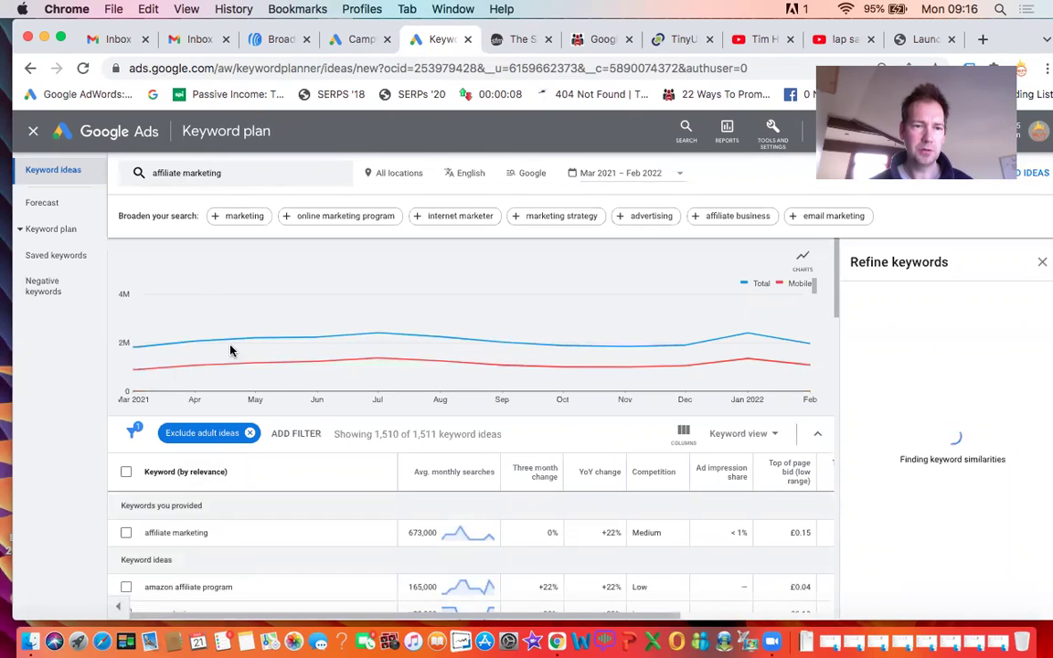
scroll(333, 517, down, 2)
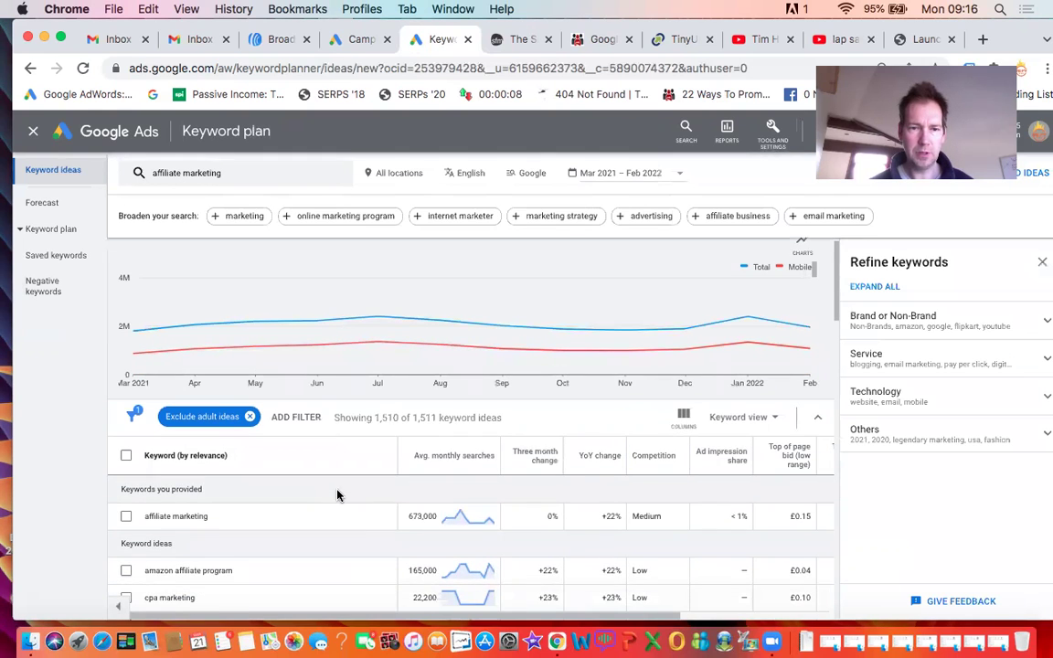
scroll(329, 491, down, 3)
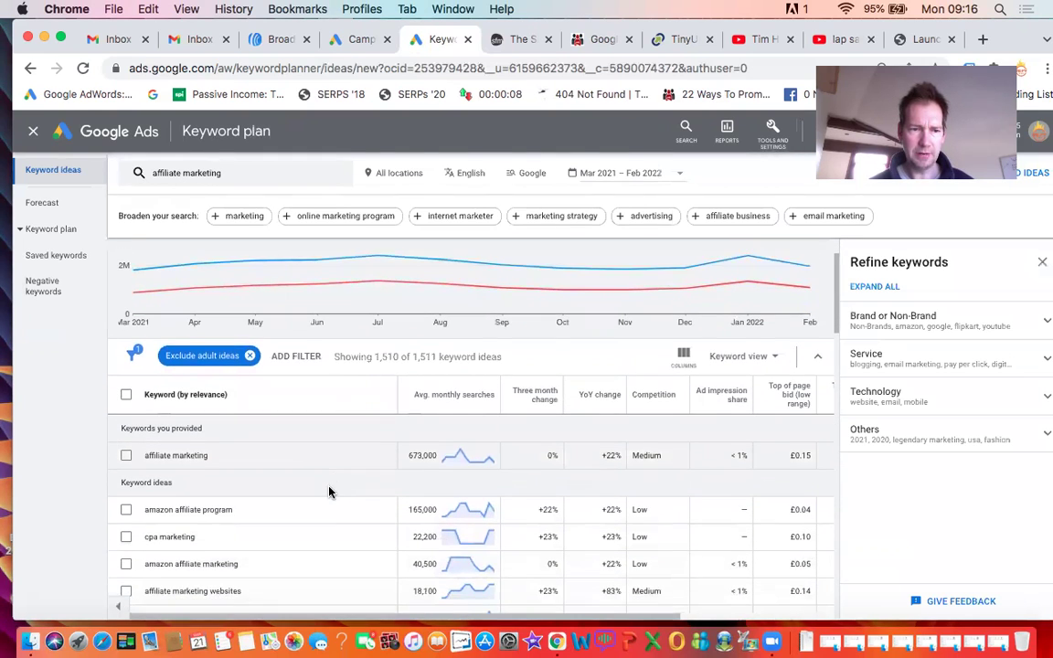
scroll(329, 492, down, 2)
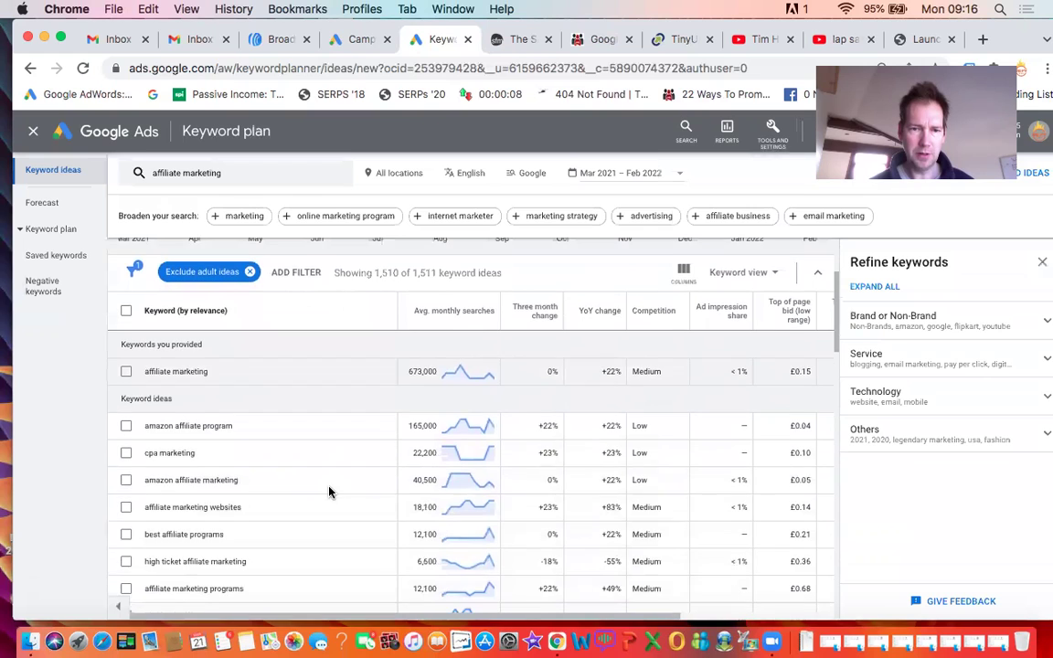
scroll(329, 494, down, 1)
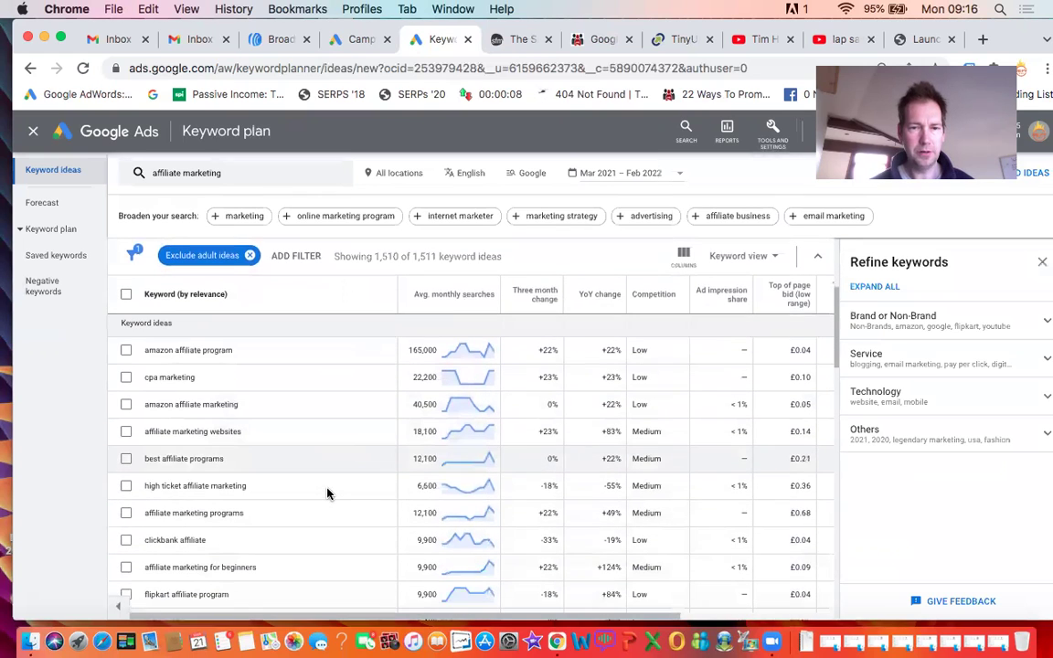
scroll(346, 485, up, 1)
scroll(345, 482, down, 1)
scroll(343, 482, down, 1)
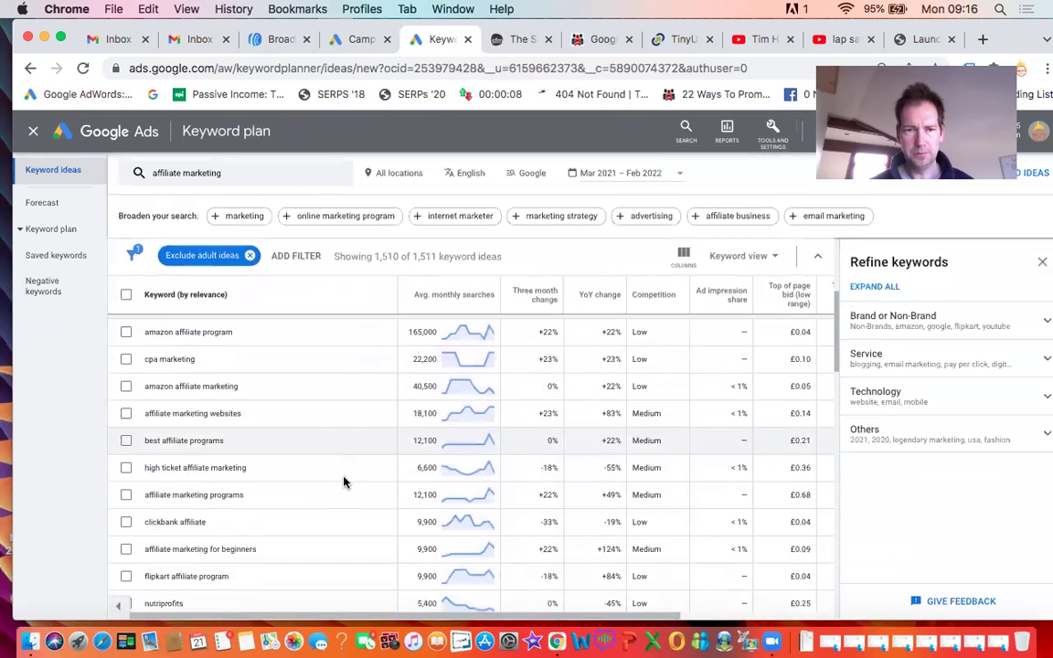
scroll(347, 470, up, 1)
scroll(311, 466, down, 2)
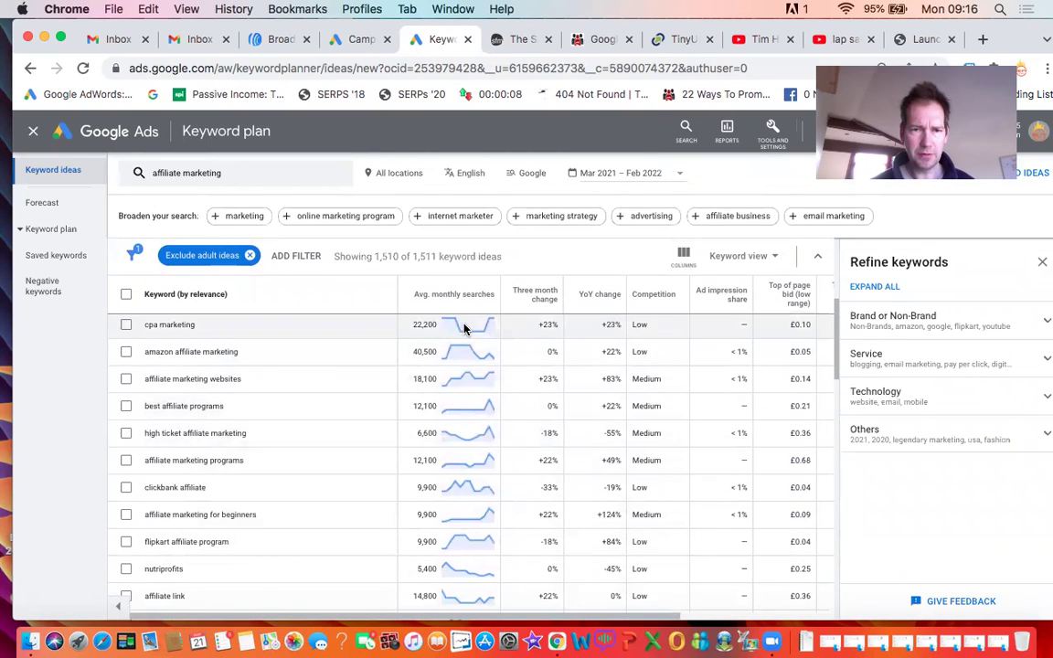
mouse_move(455, 327)
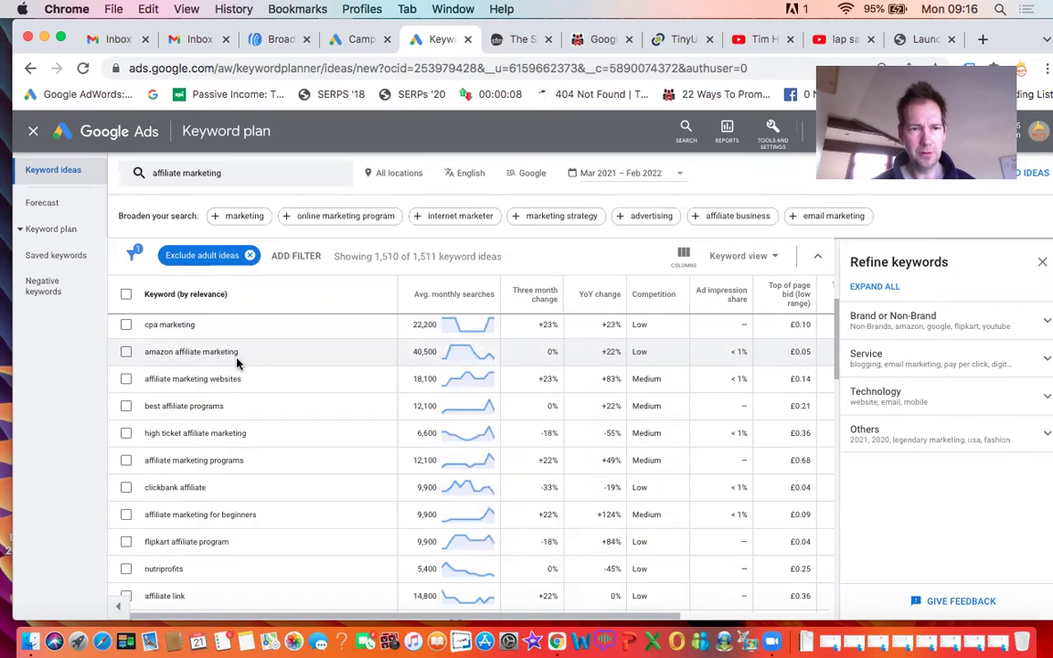
scroll(236, 364, down, 2)
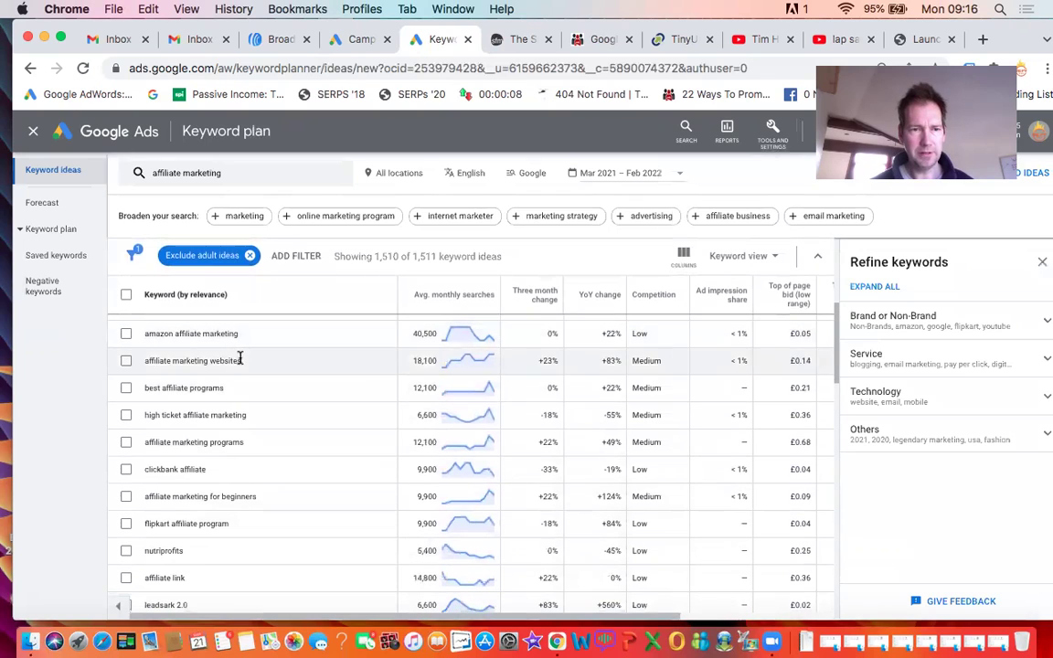
- Sort ideas by average monthly searches, lowest first, and move to ideas 51–100
click(453, 297)
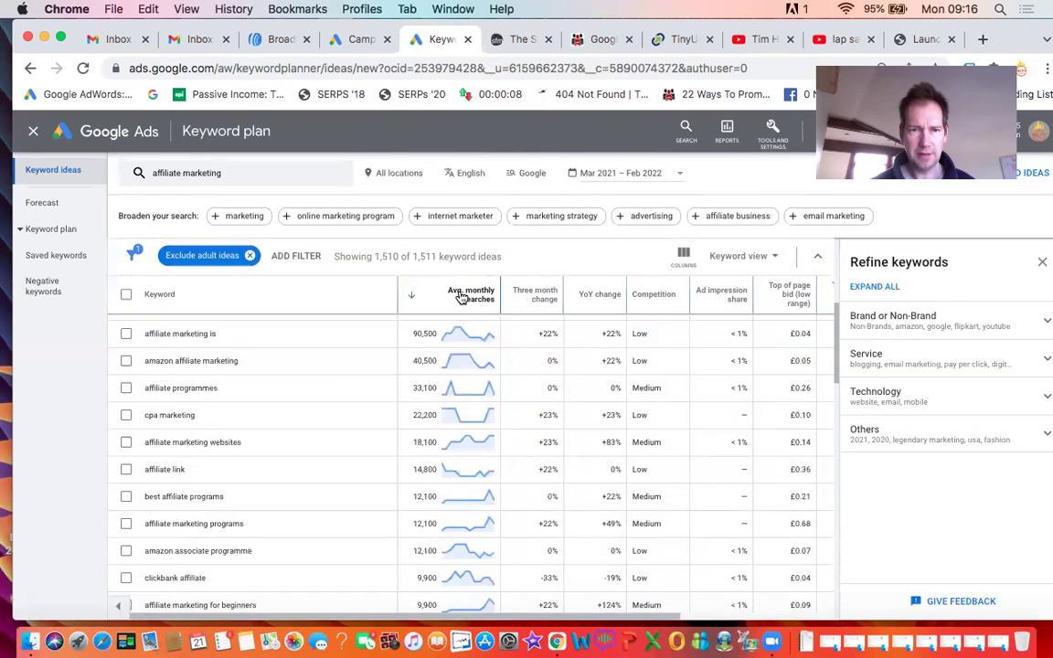
click(462, 298)
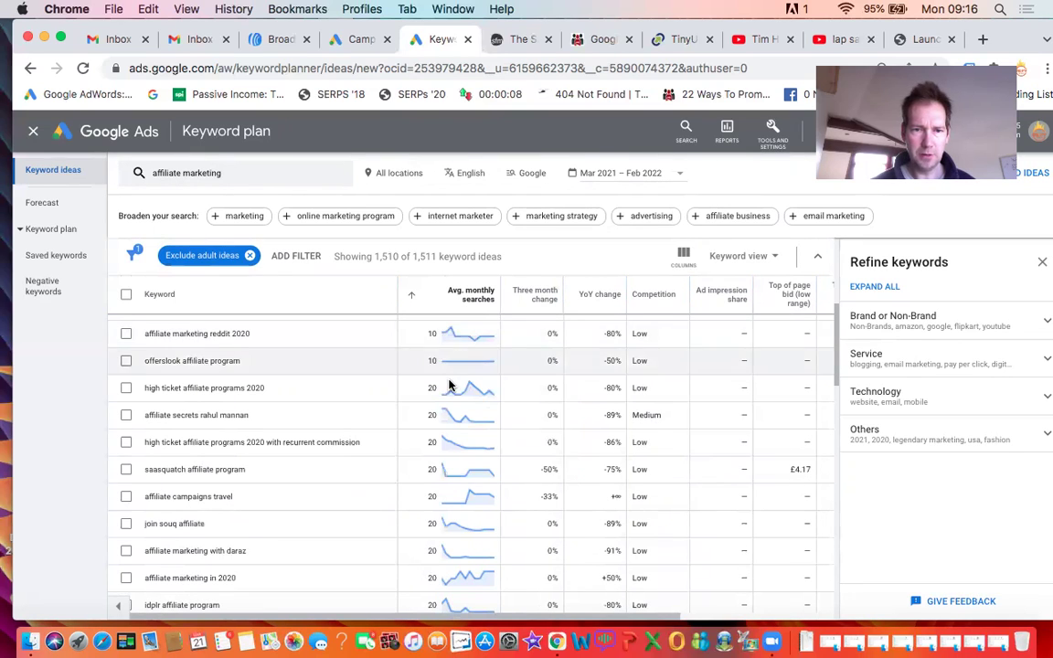
scroll(401, 350, down, 10)
scroll(442, 390, down, 12)
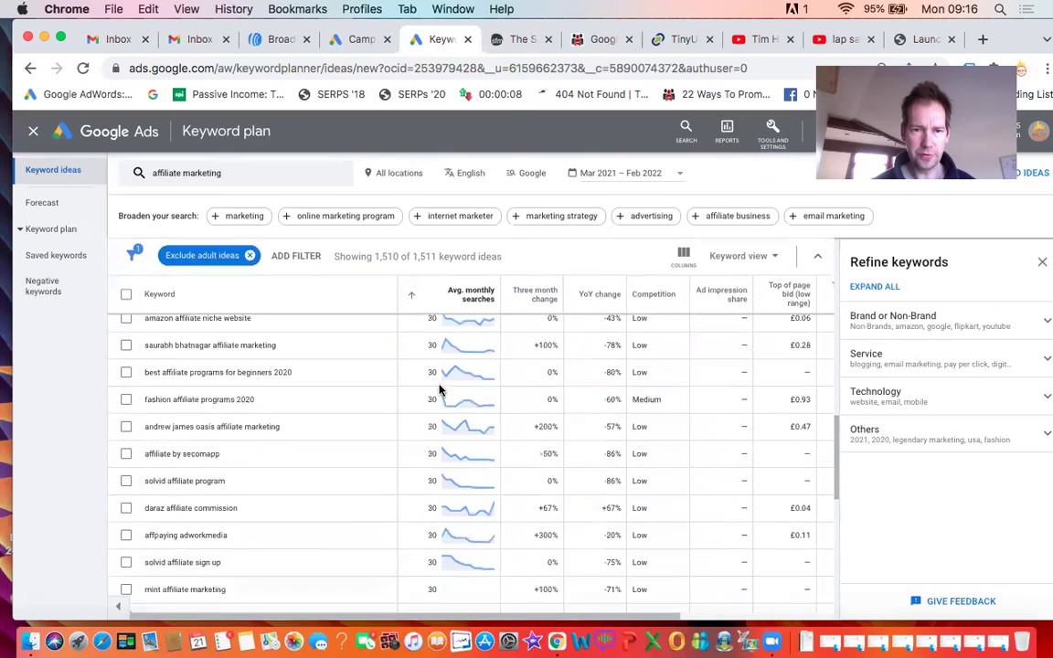
scroll(436, 380, down, 1)
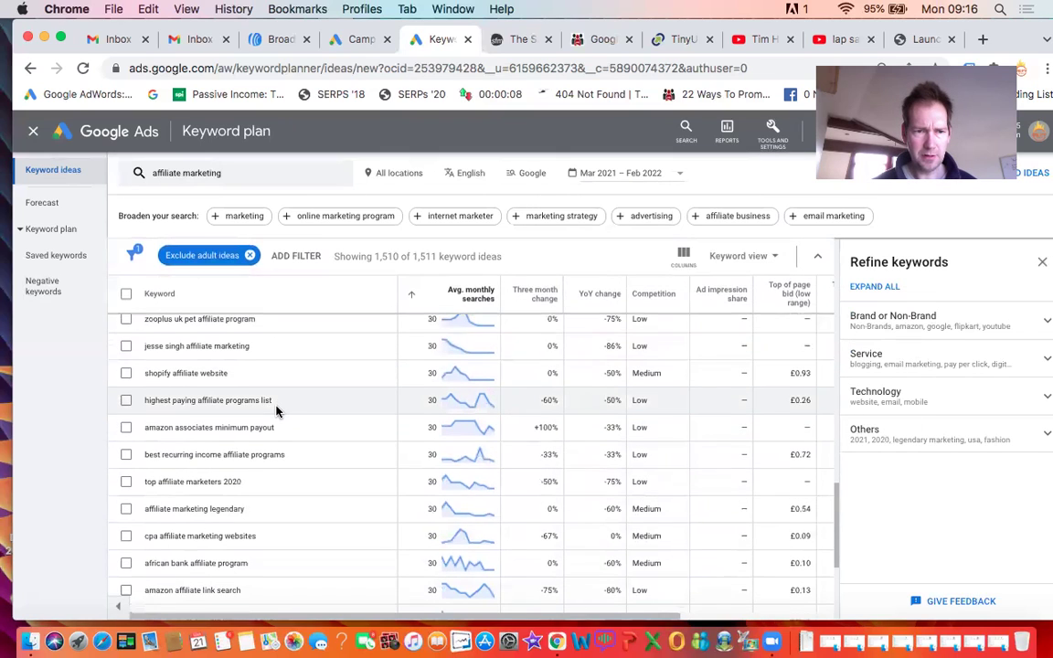
scroll(279, 416, down, 1)
scroll(279, 420, down, 1)
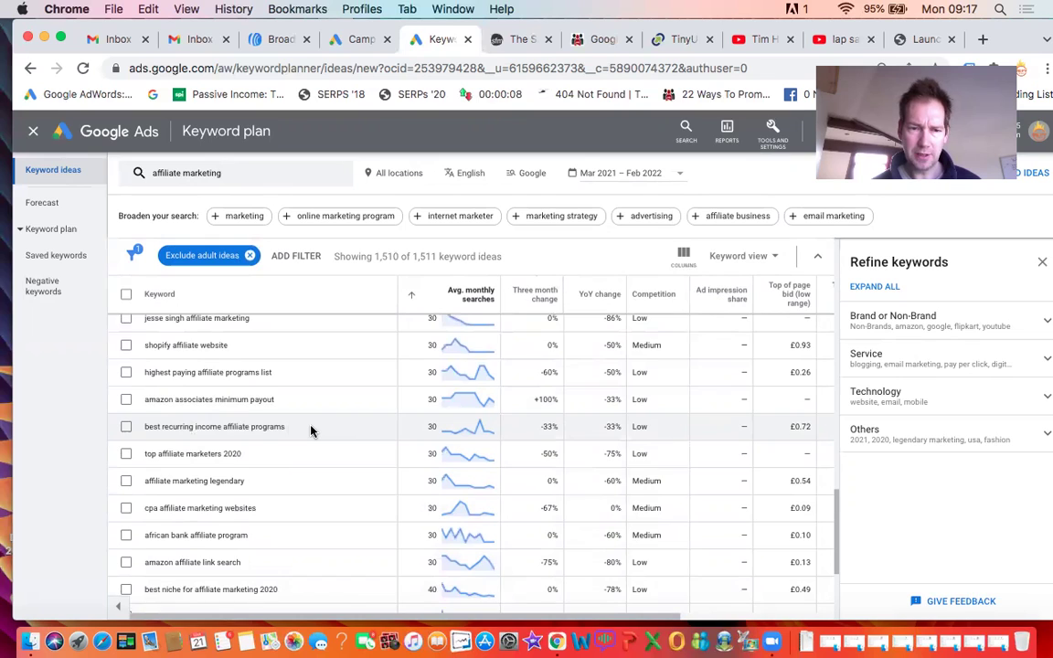
scroll(311, 430, down, 3)
scroll(317, 423, down, 2)
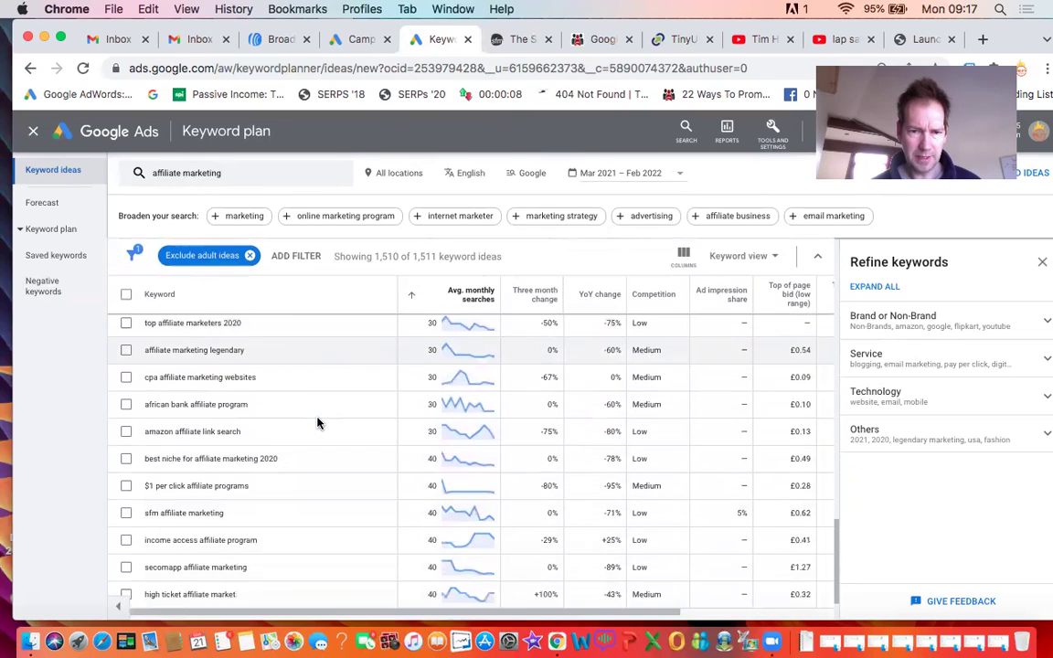
scroll(318, 422, down, 2)
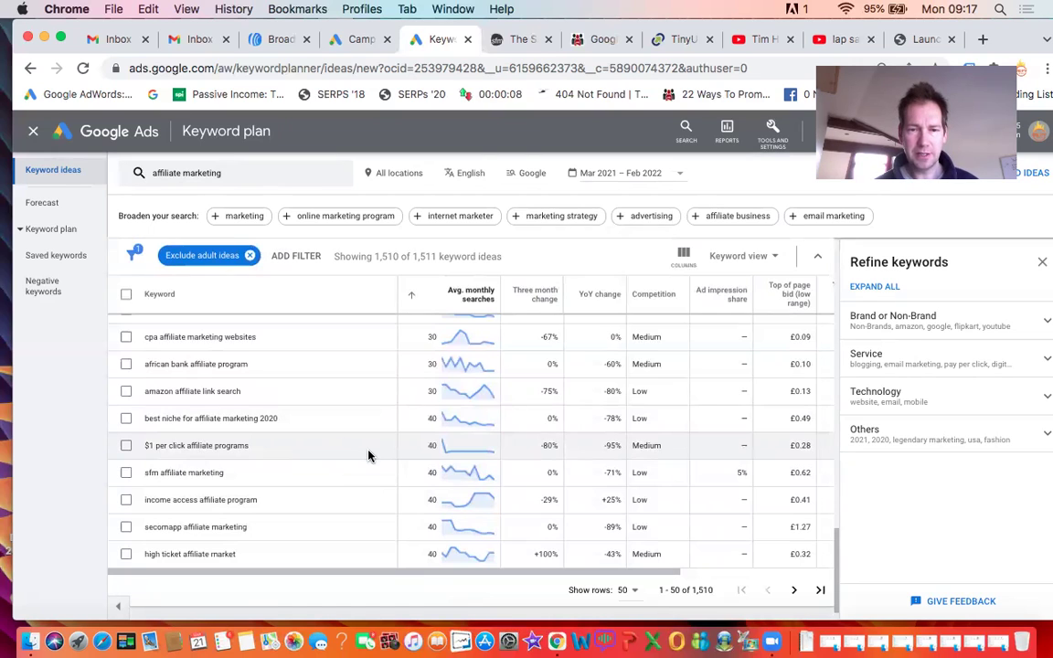
click(796, 592)
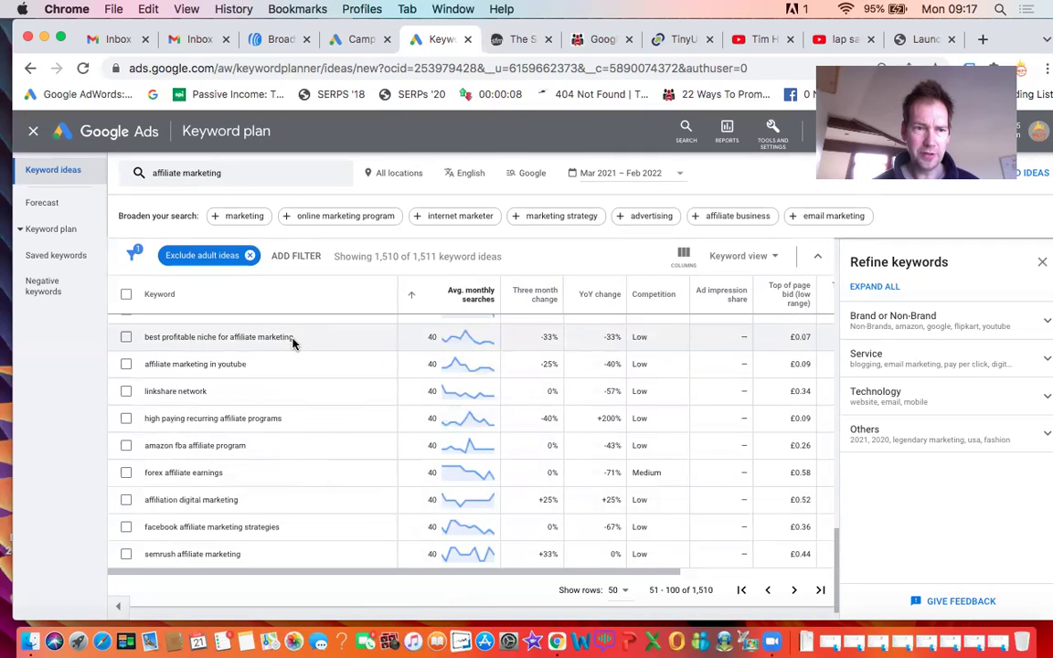
scroll(308, 369, up, 1)
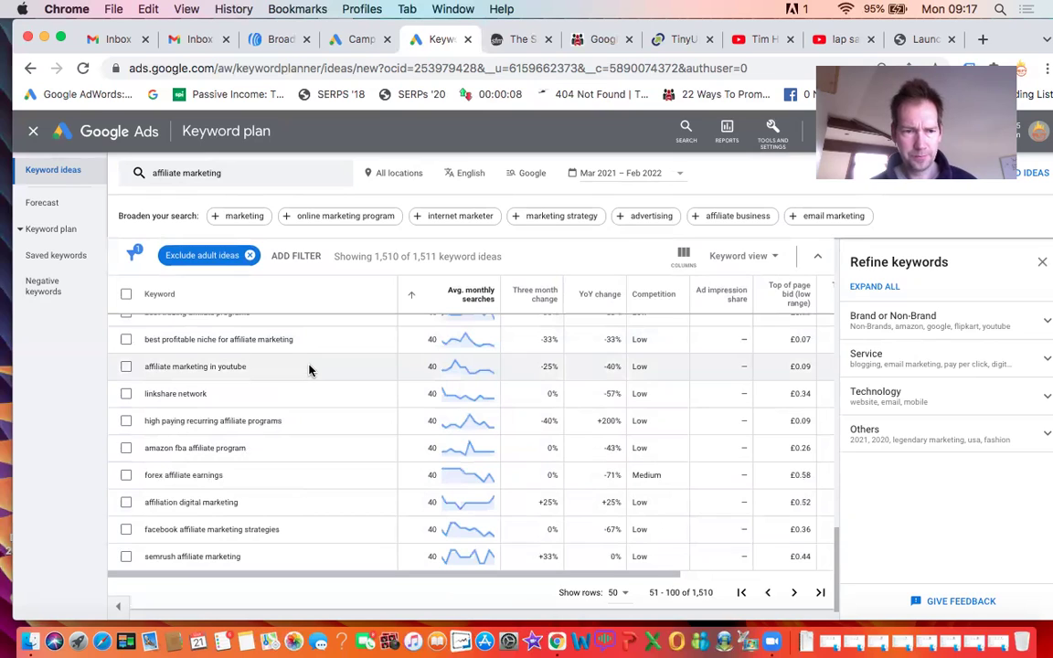
- Sort the ideas back to highest monthly searches first and select the 'affiliate programmes' keyword text
click(456, 299)
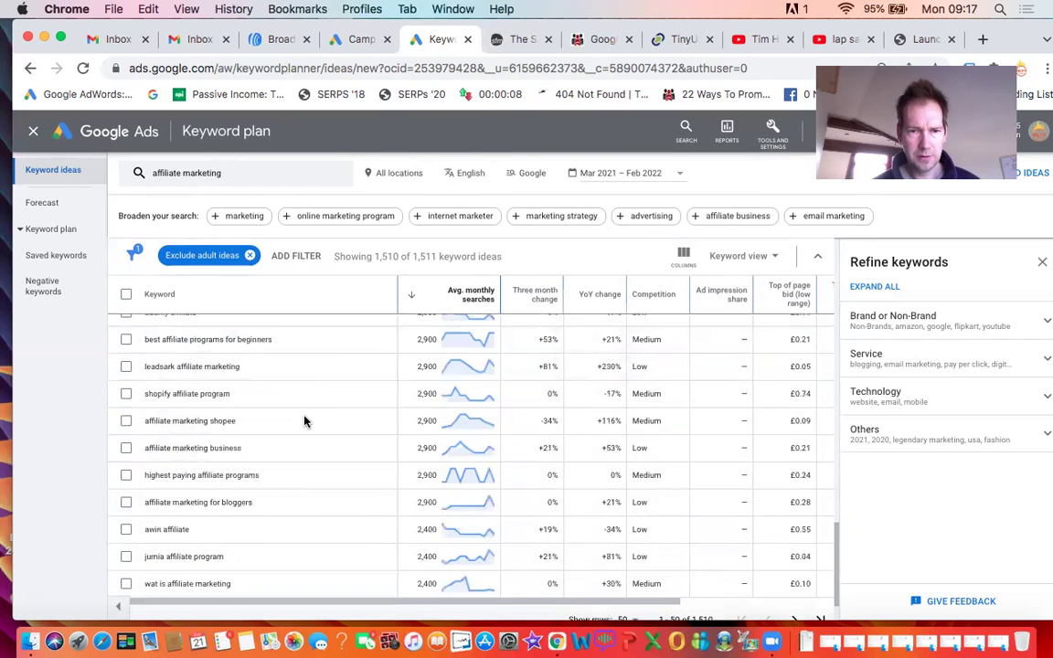
scroll(297, 414, up, 1)
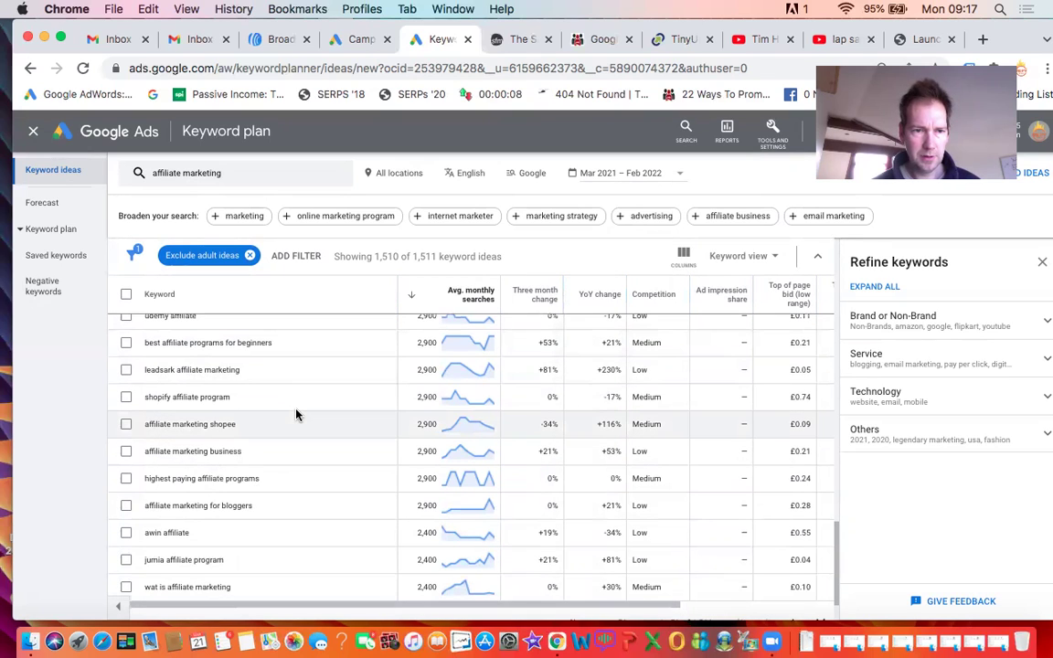
scroll(261, 416, up, 10)
scroll(243, 420, up, 10)
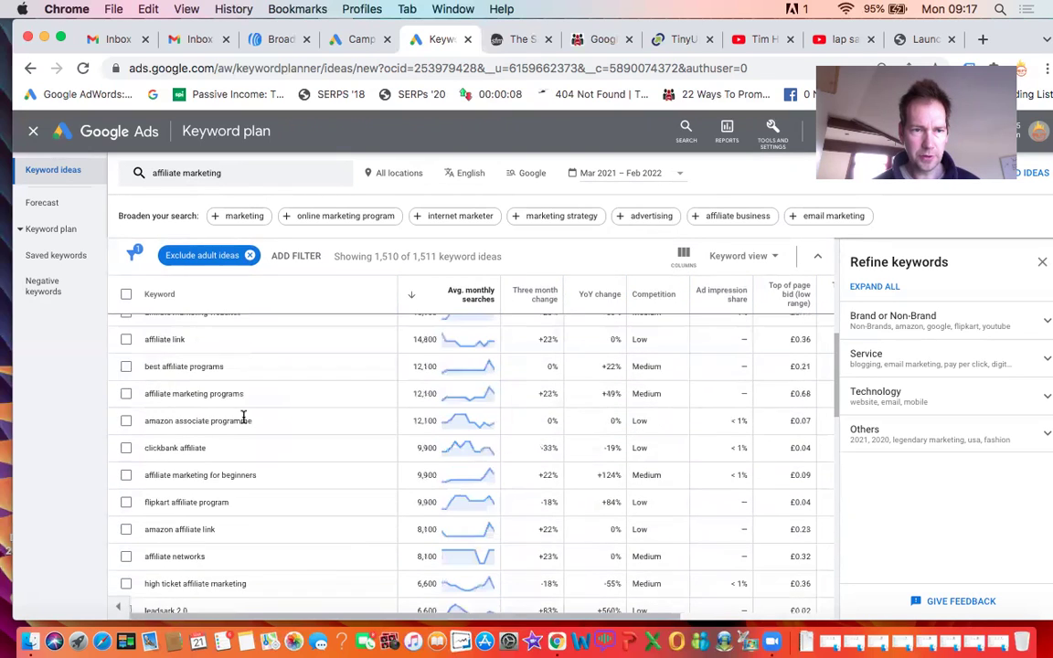
scroll(243, 422, up, 3)
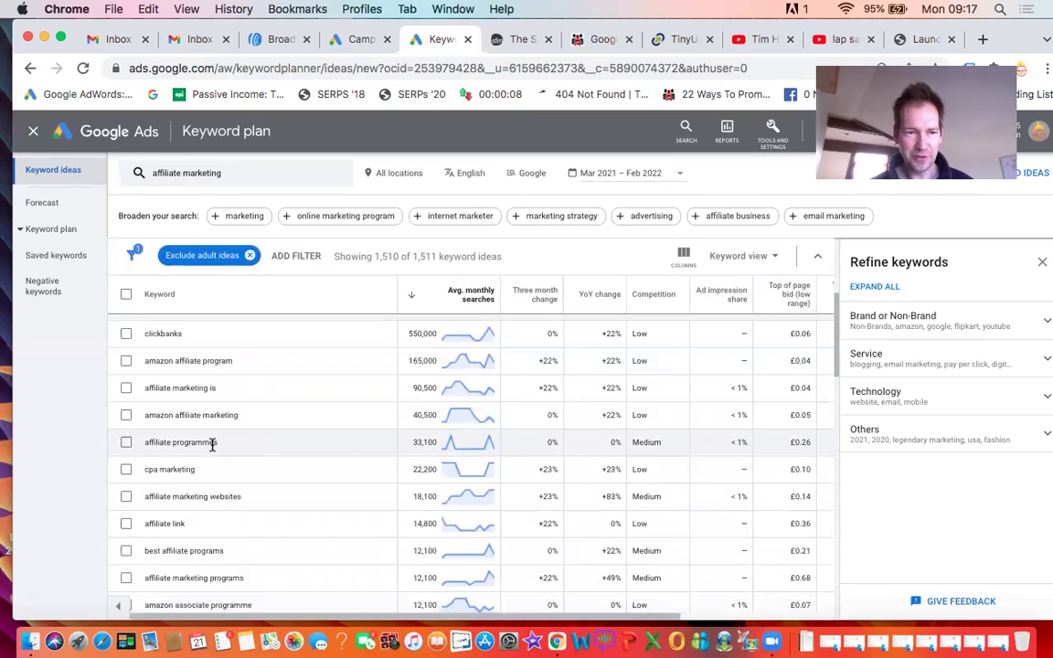
drag(210, 445, 142, 444)
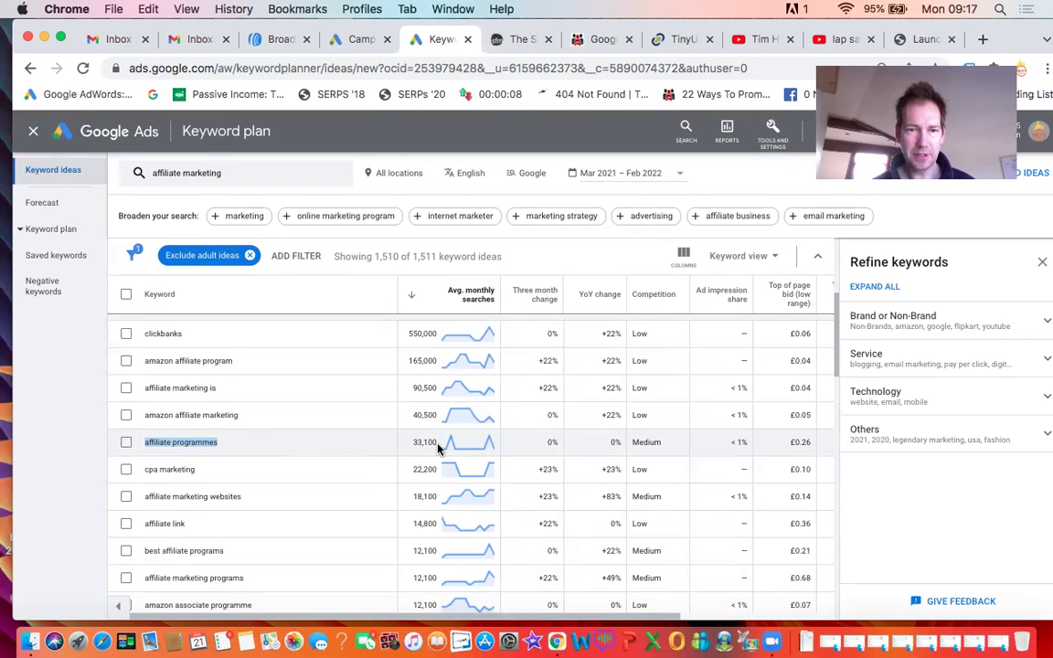
- Re-sort lowest searches first, starting with hoqu affiliate program at 10, and select 'high ticket affiliate programs'
click(475, 293)
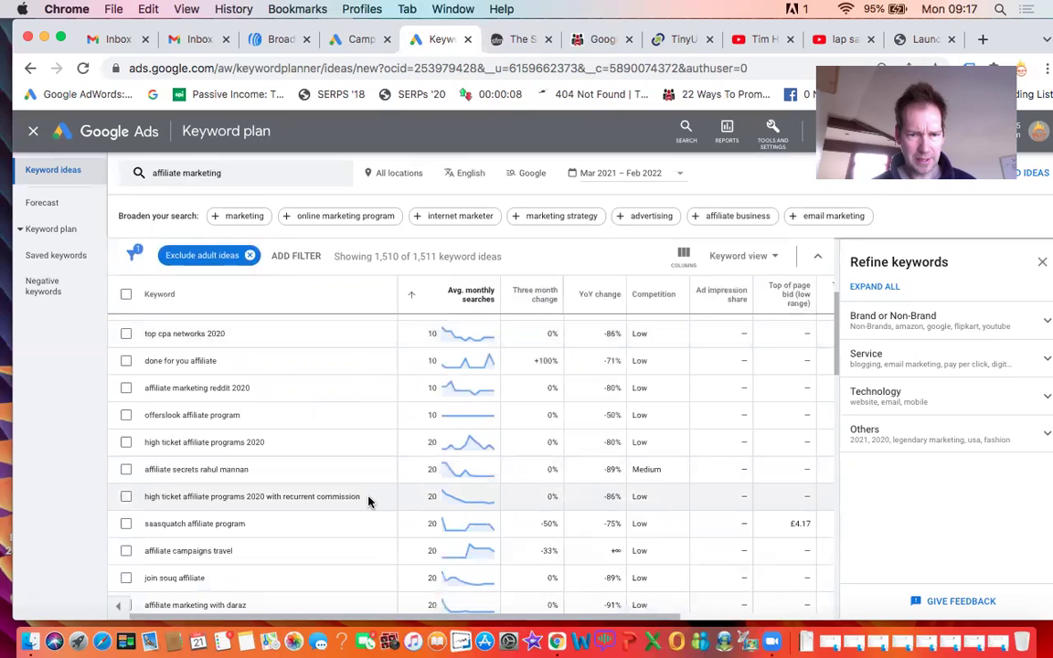
drag(365, 496, 145, 496)
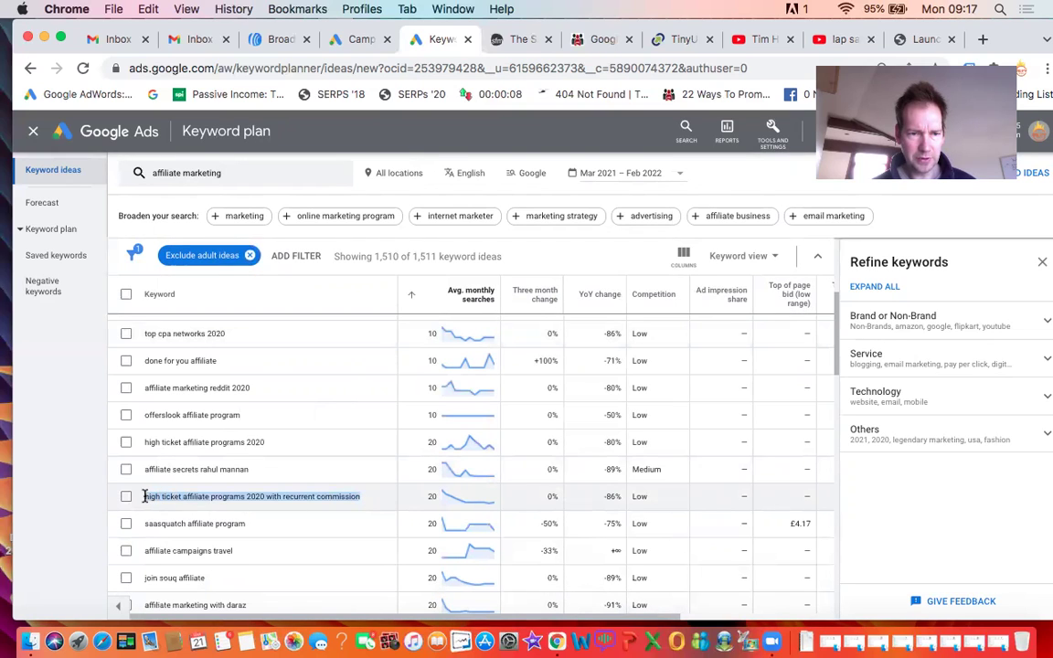
mouse_move(453, 501)
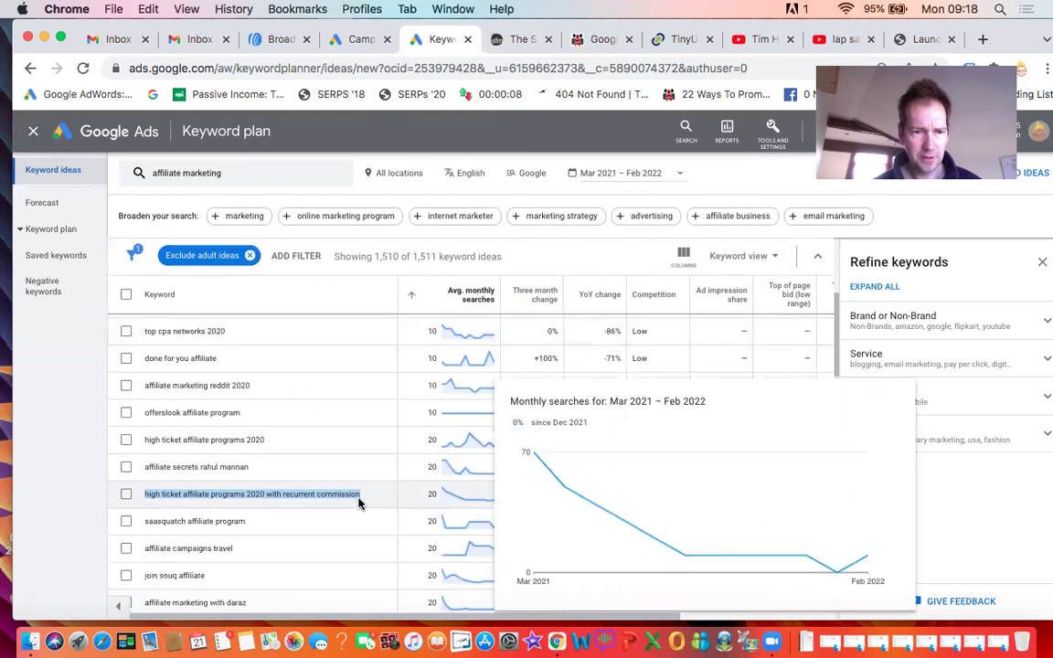
scroll(357, 502, down, 2)
scroll(357, 502, up, 5)
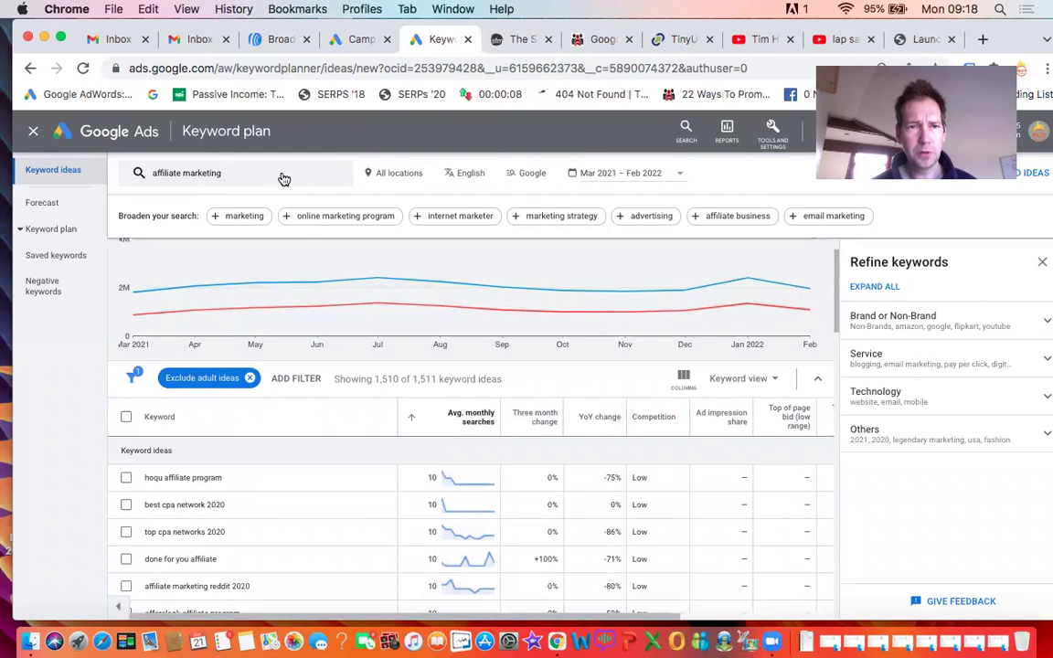
- Swap the seed keyword to 'affiliate what' and review its 187 question-style ideas
click(284, 179)
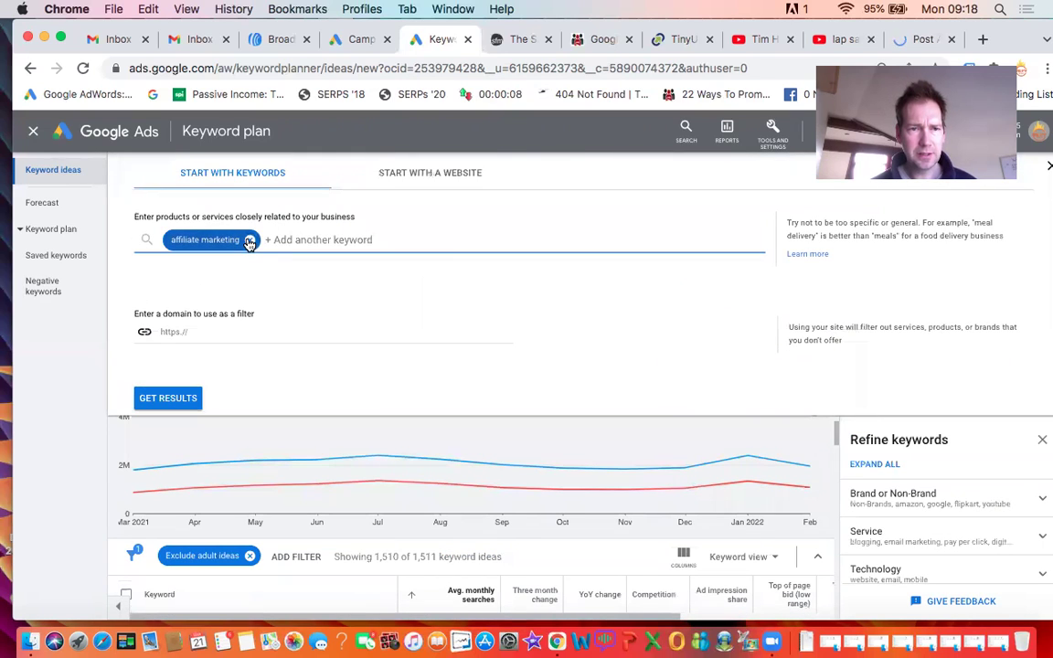
click(249, 238)
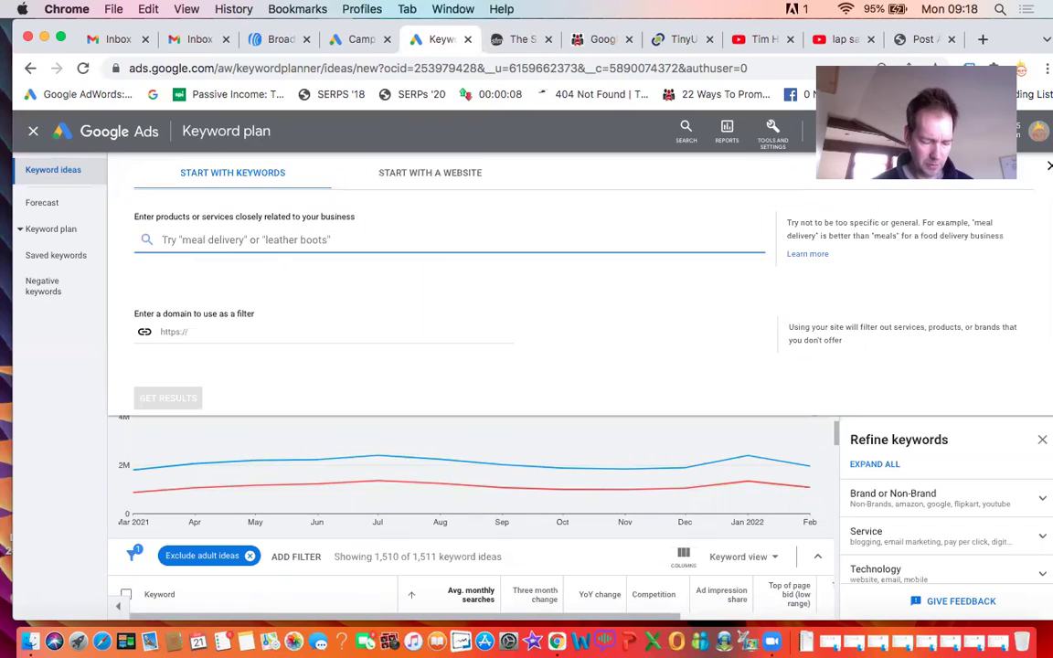
text(affiliate what)
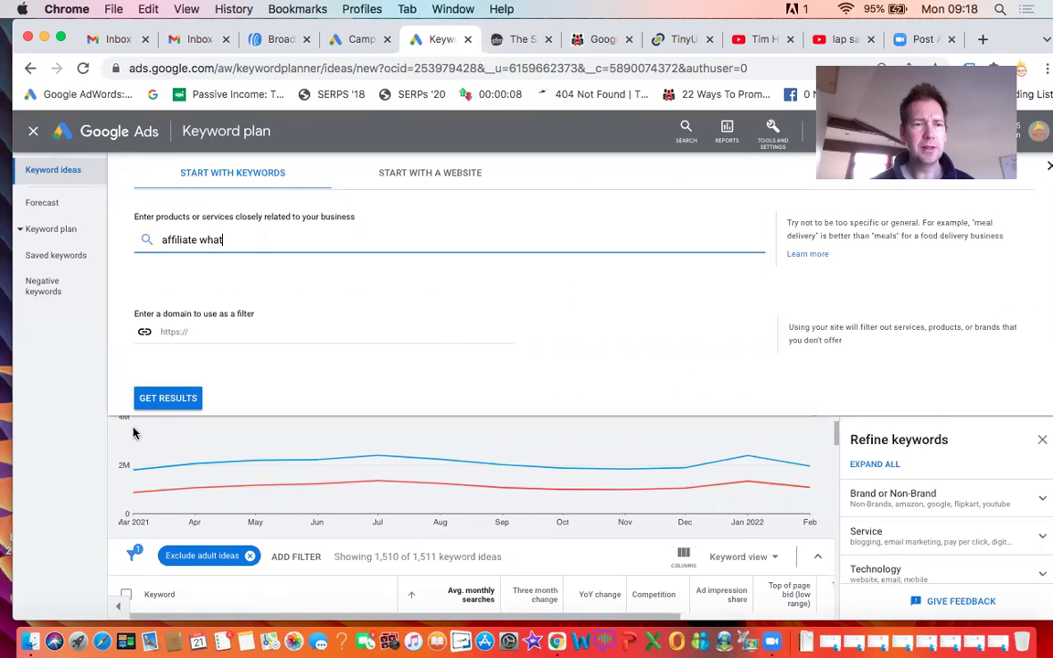
click(166, 399)
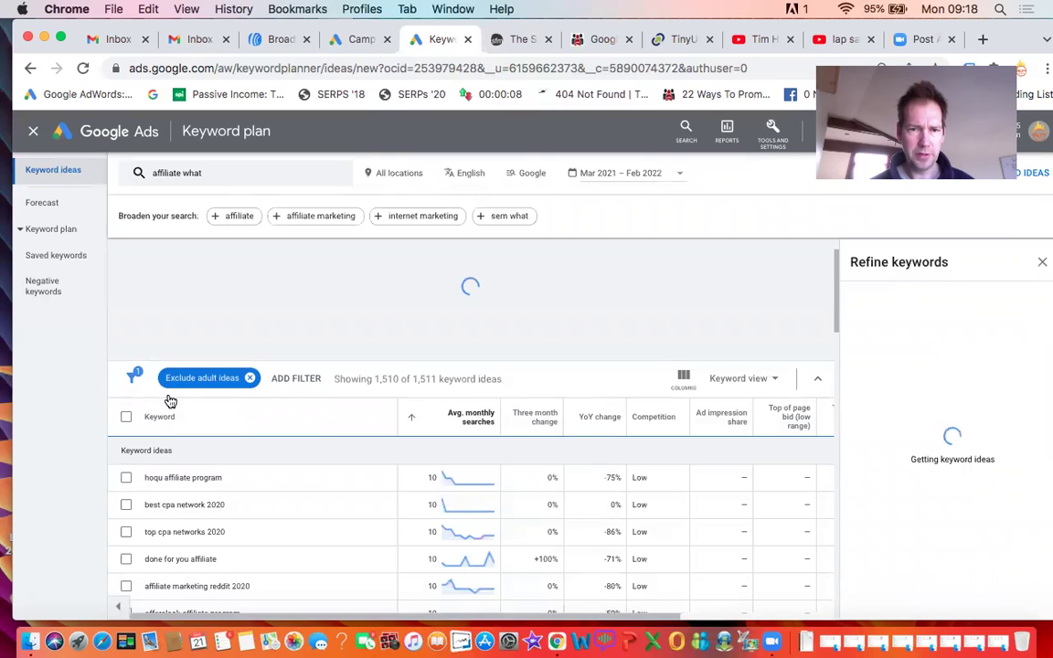
scroll(274, 466, down, 1)
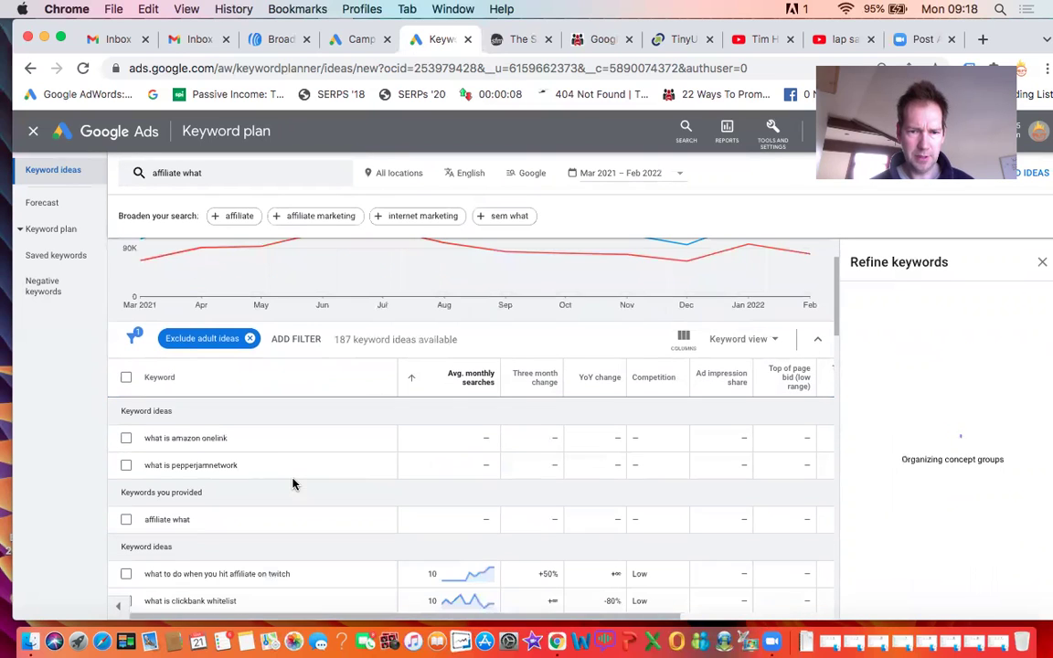
scroll(165, 557, down, 2)
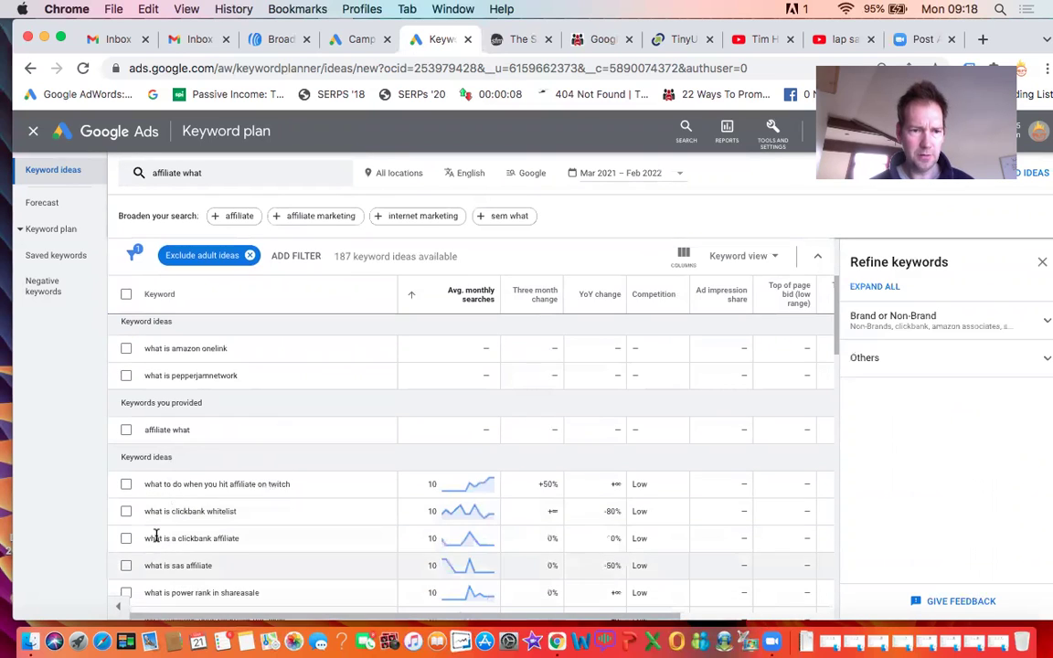
scroll(172, 588, up, 4)
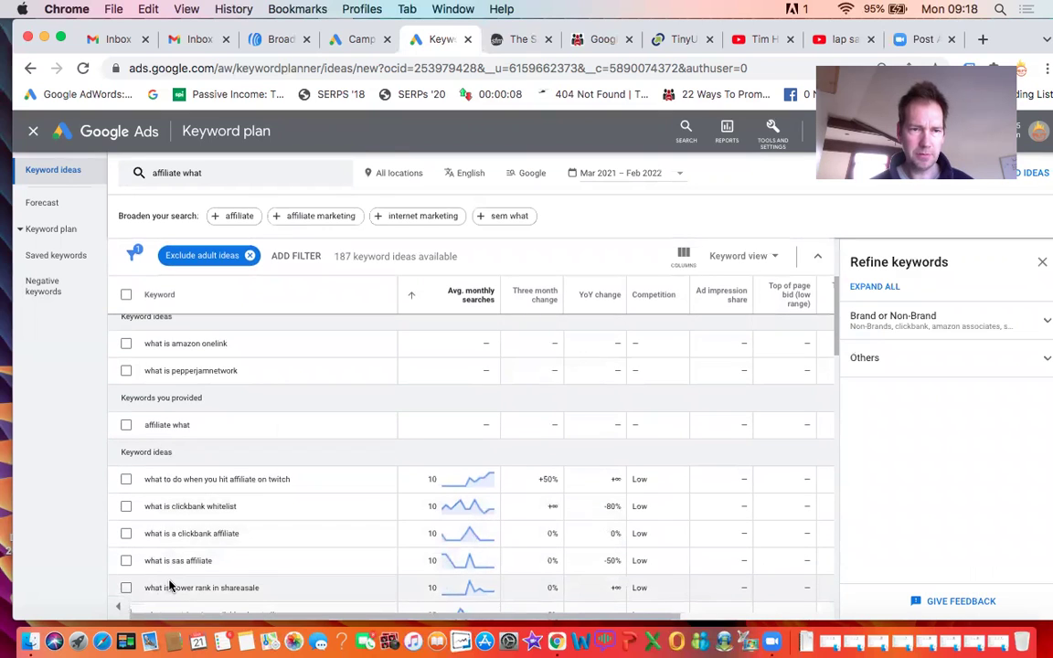
- Swap the seed keyword to 'affiliate why' and review its 31 ideas
click(182, 171)
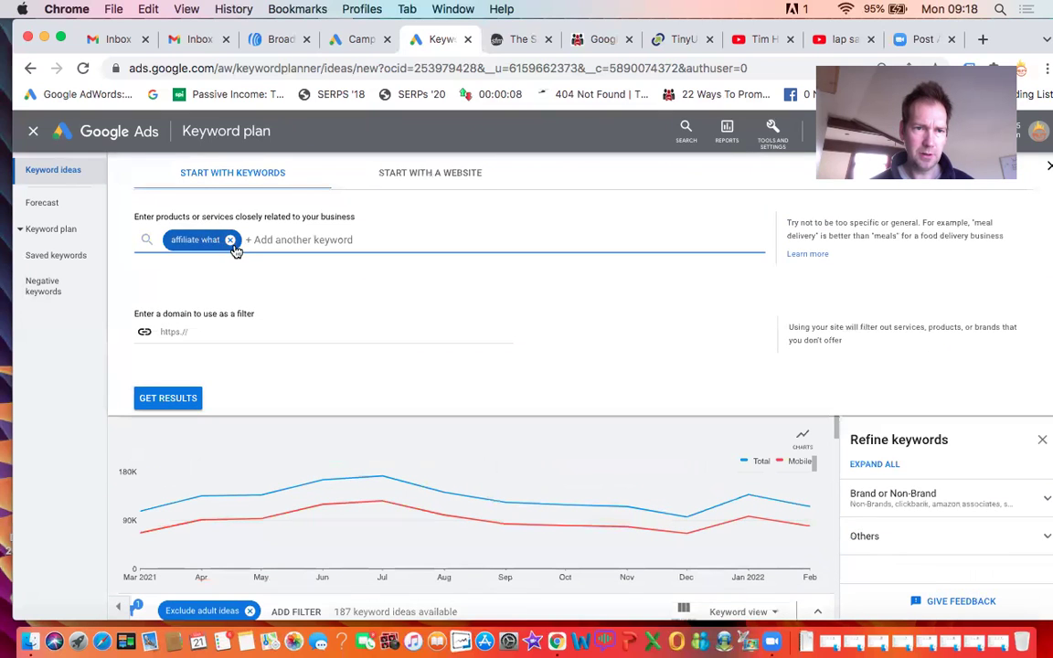
click(229, 239)
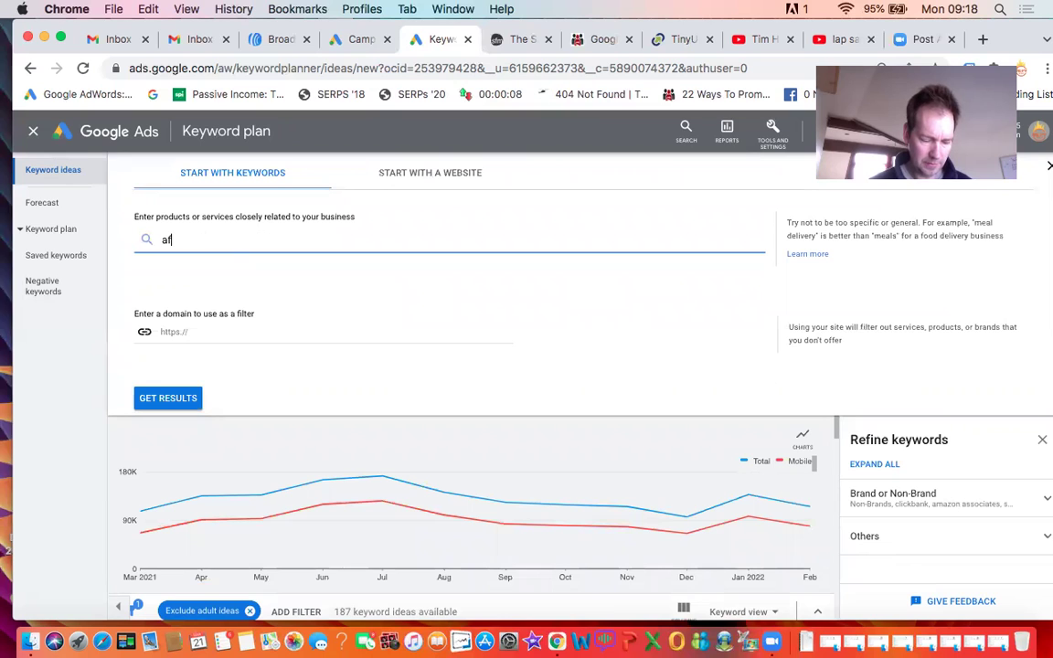
text(filiate why)
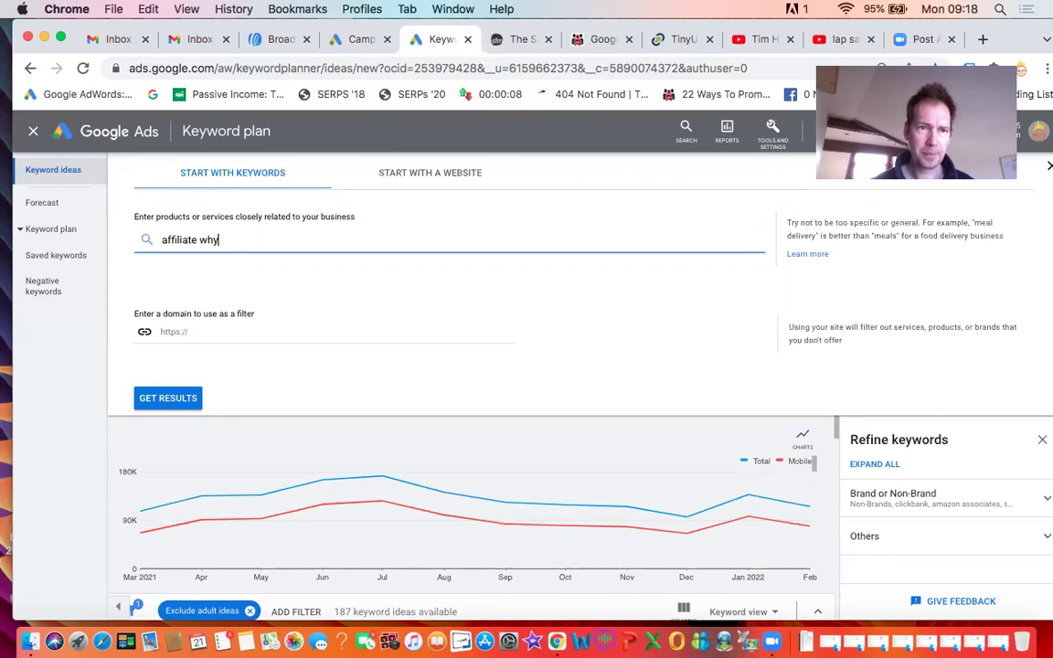
click(185, 399)
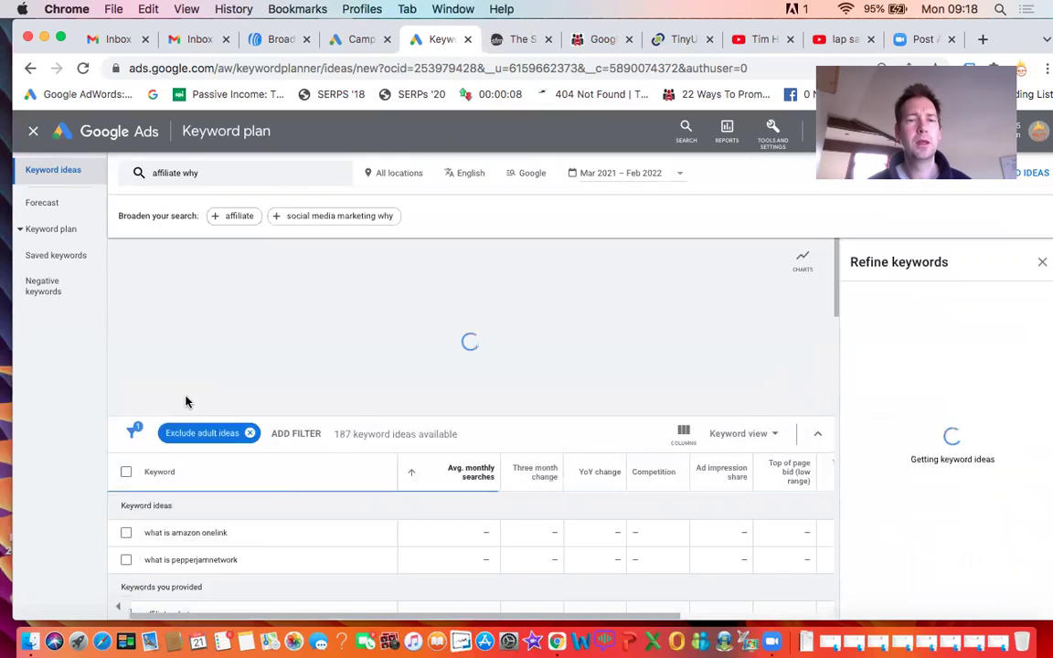
scroll(186, 399, down, 4)
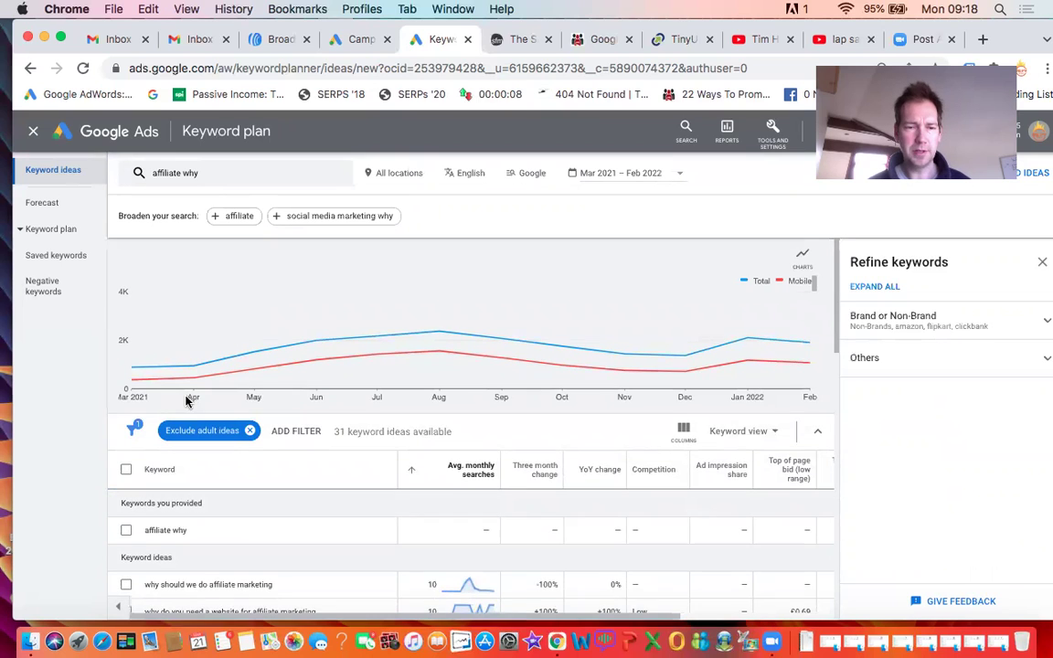
scroll(185, 399, down, 1)
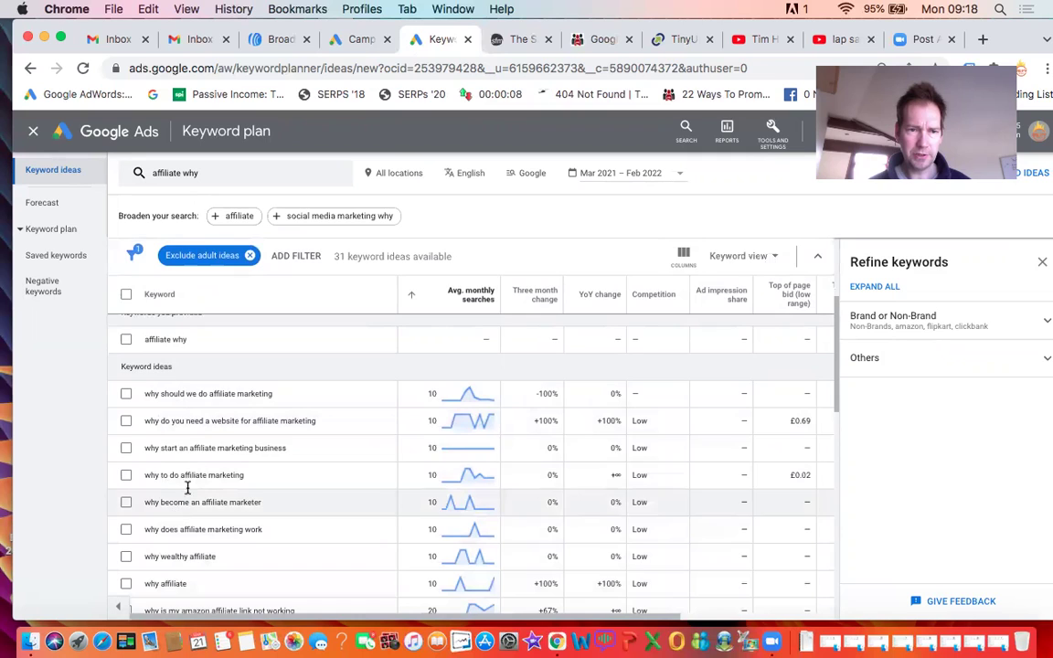
scroll(275, 397, up, 4)
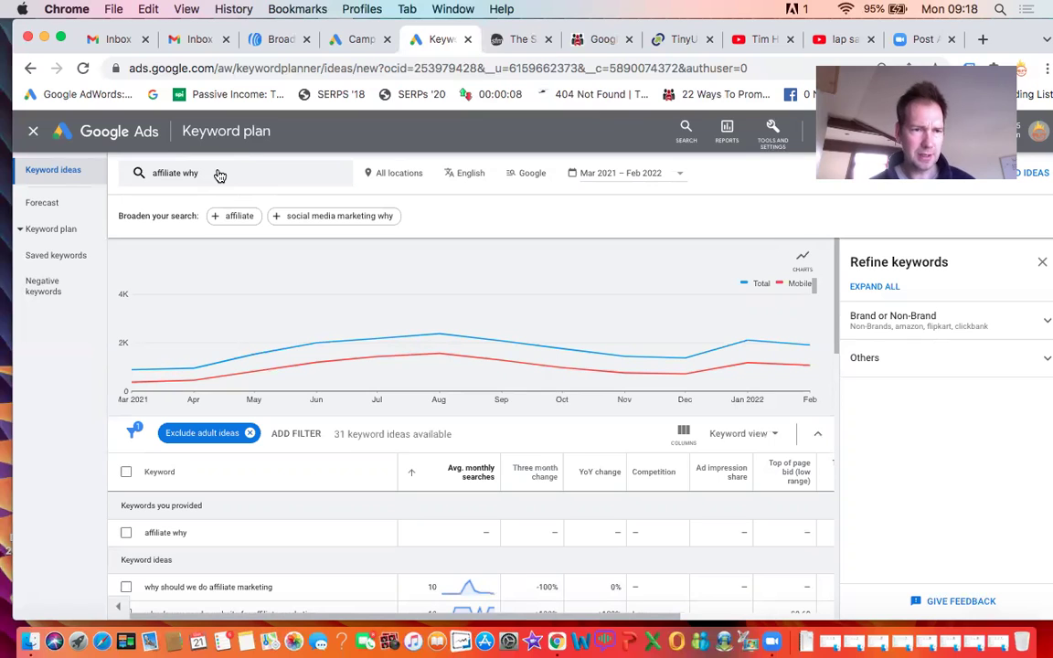
- Save 'free' as a broad-match negative keyword, then return to the 31 'affiliate why' ideas
click(58, 291)
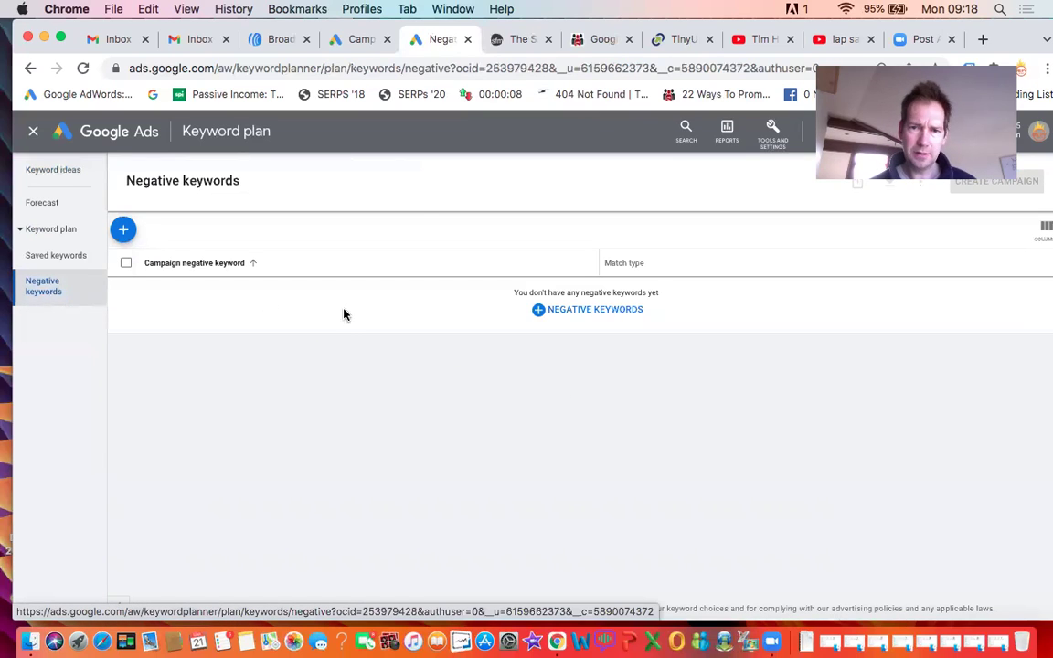
click(556, 310)
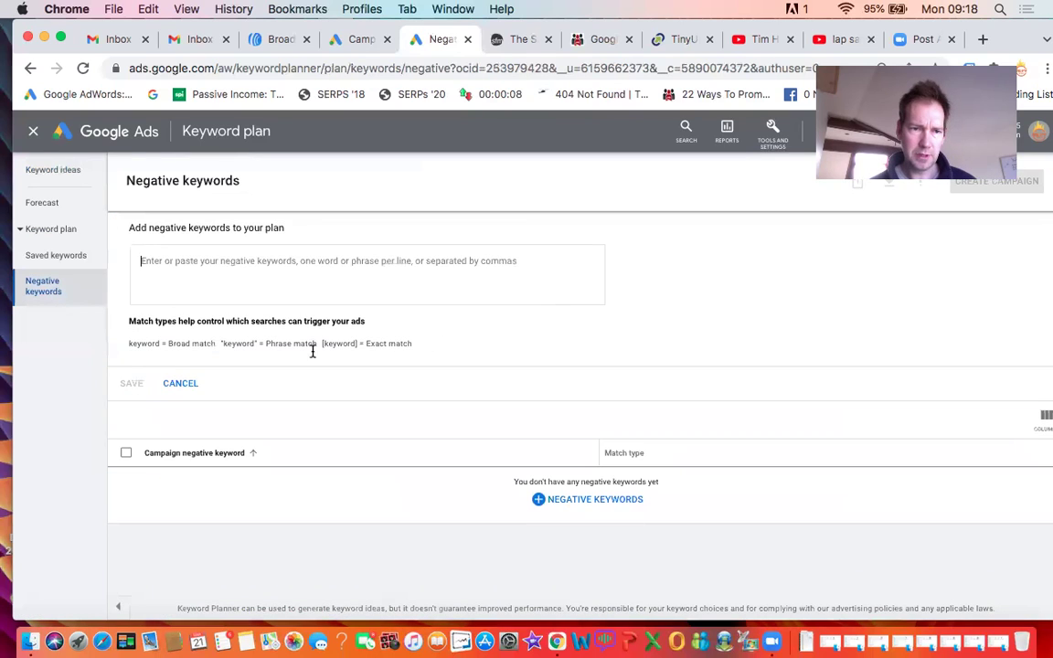
text(free)
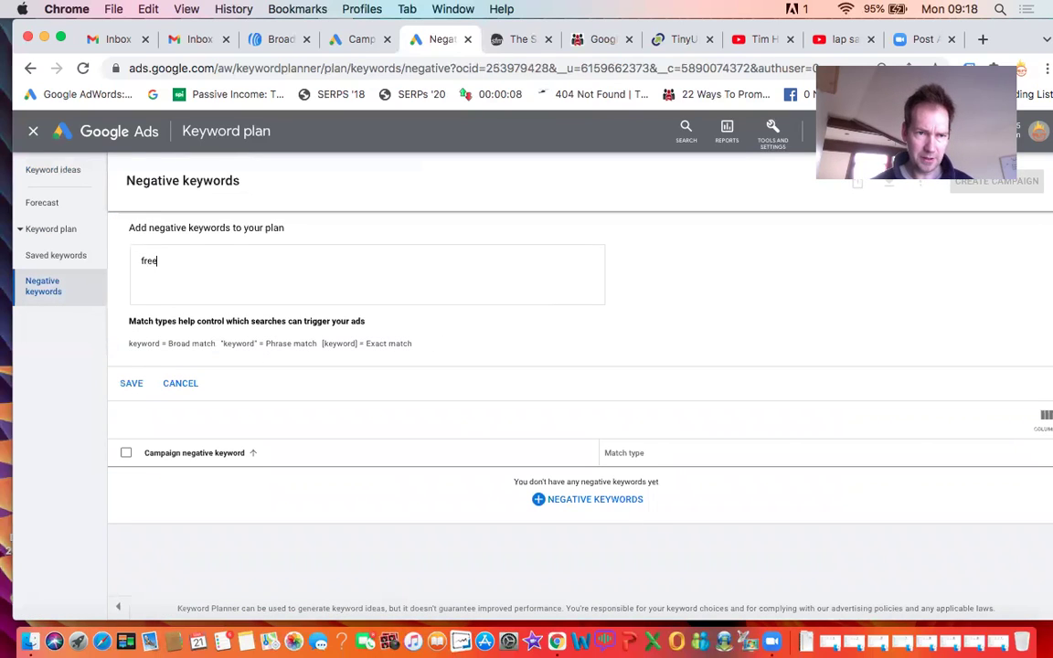
click(131, 384)
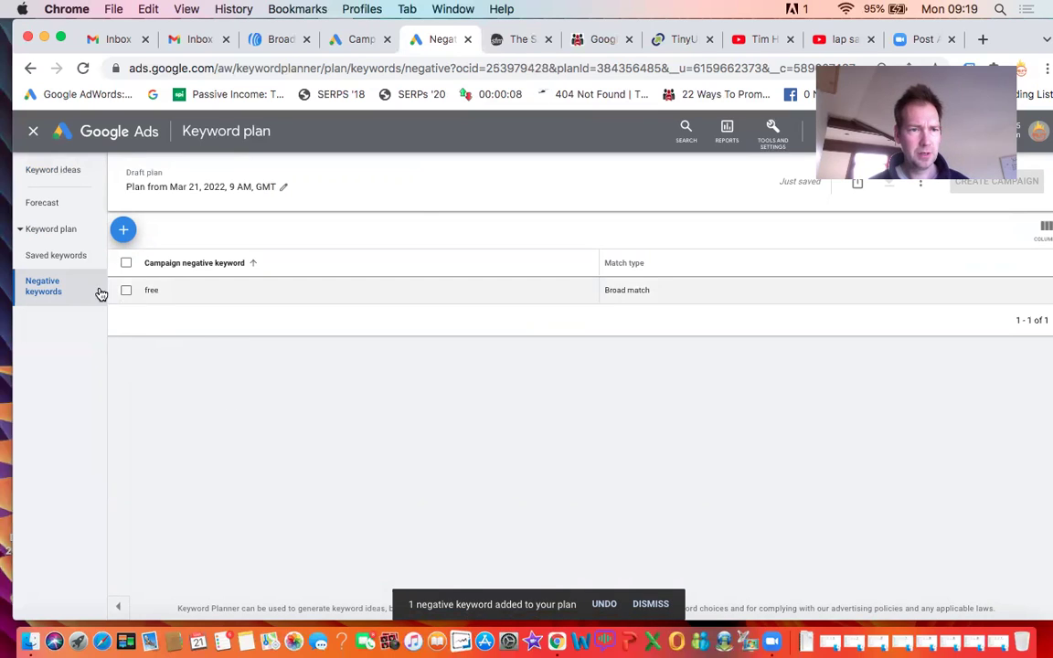
click(66, 170)
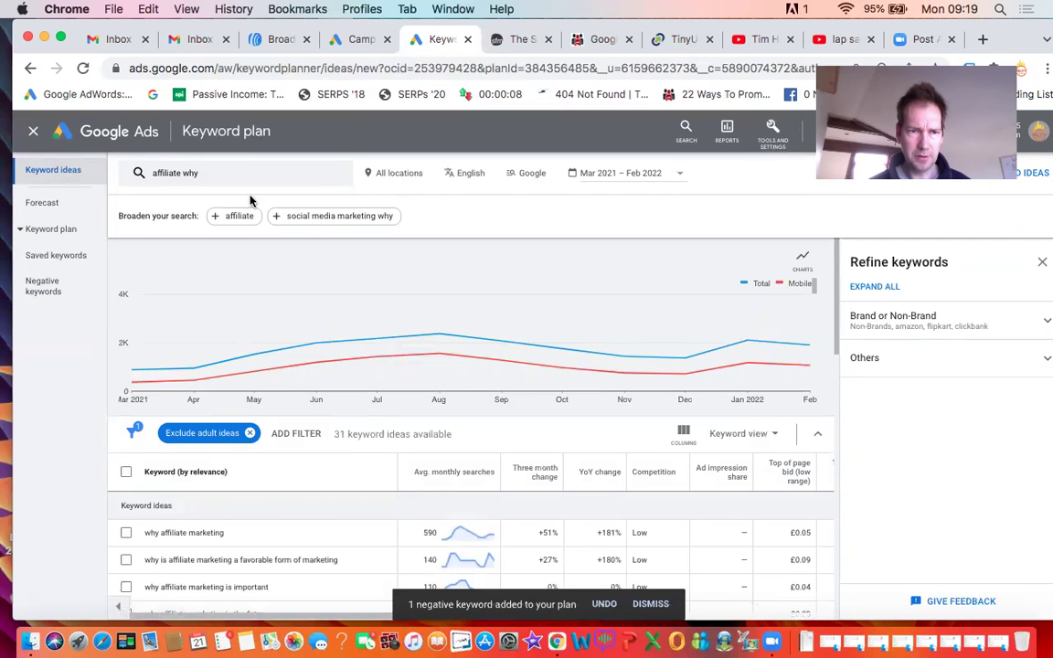
- Replace the seed keyword with 'free affiliate' and get its keyword ideas
click(231, 180)
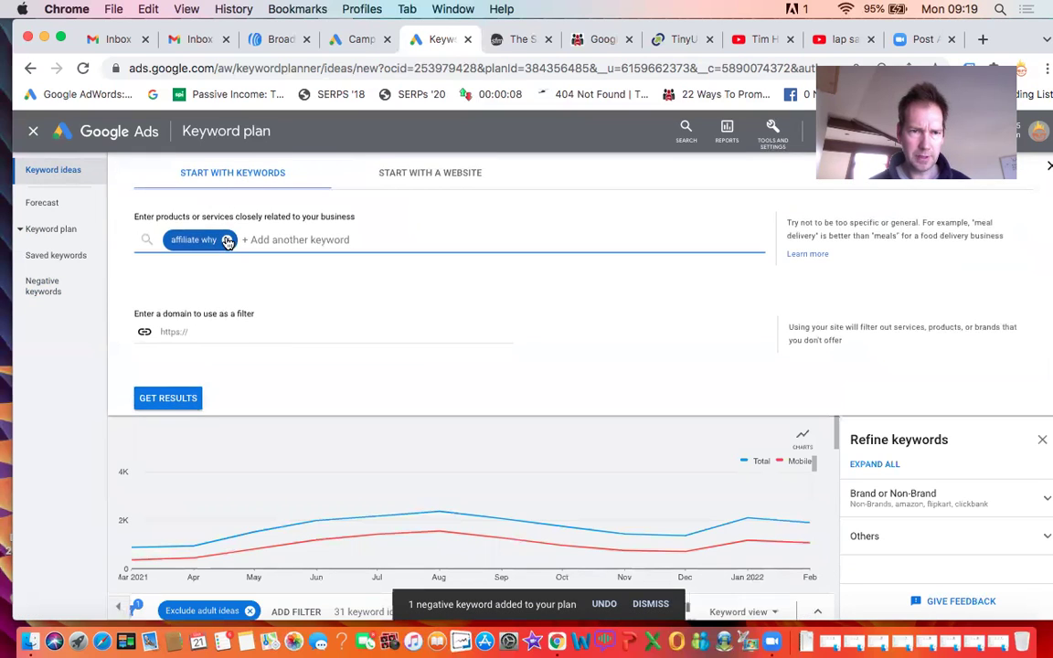
click(227, 238)
text(free affiliate)
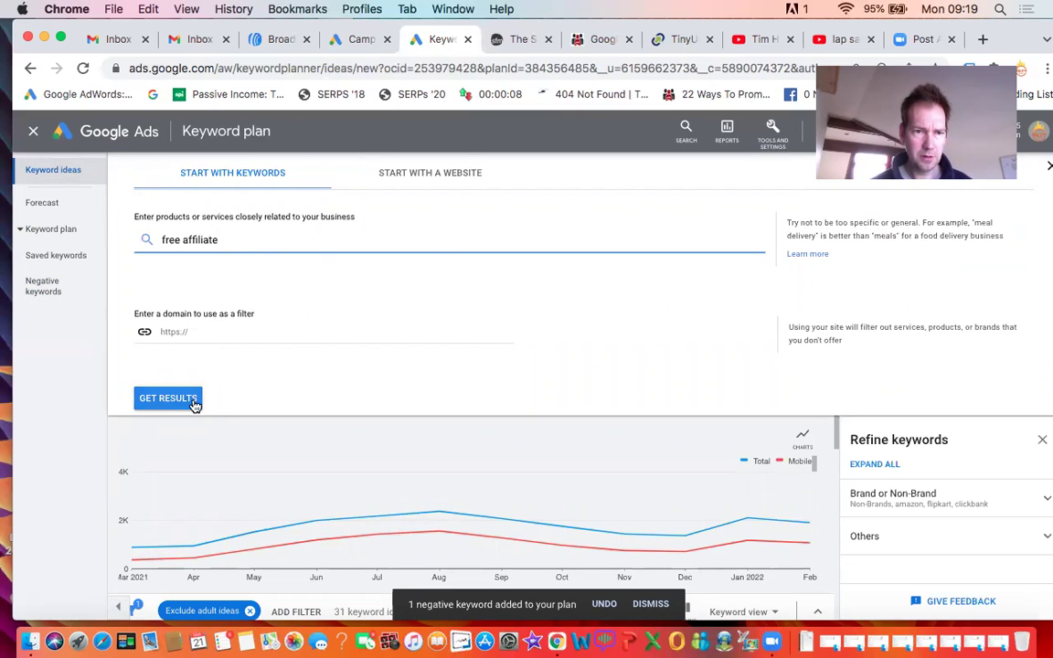
click(193, 400)
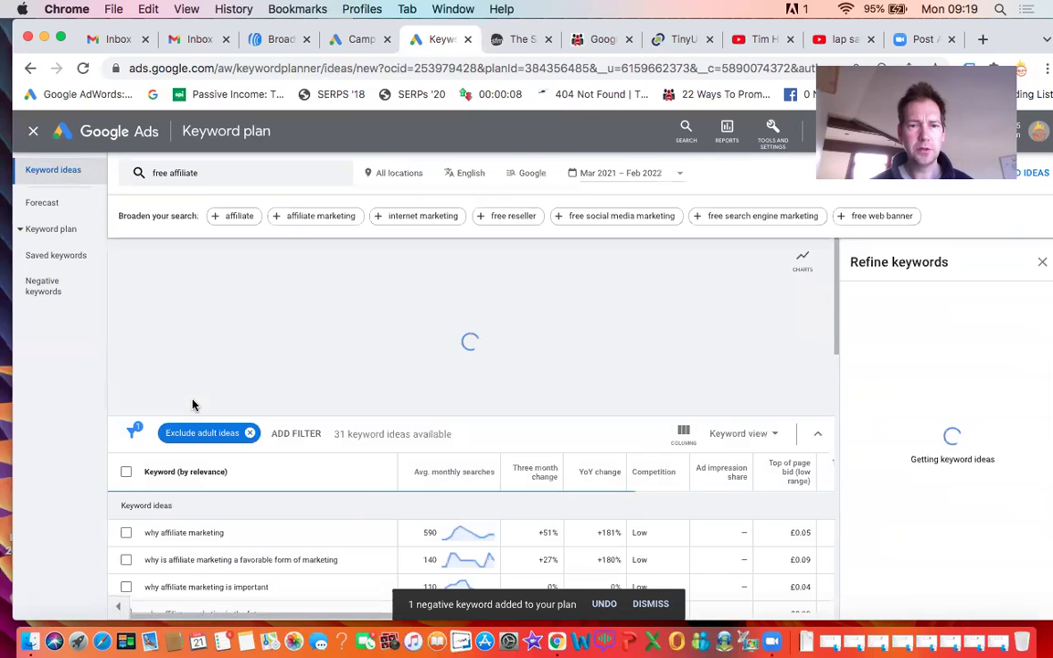
scroll(195, 412, down, 2)
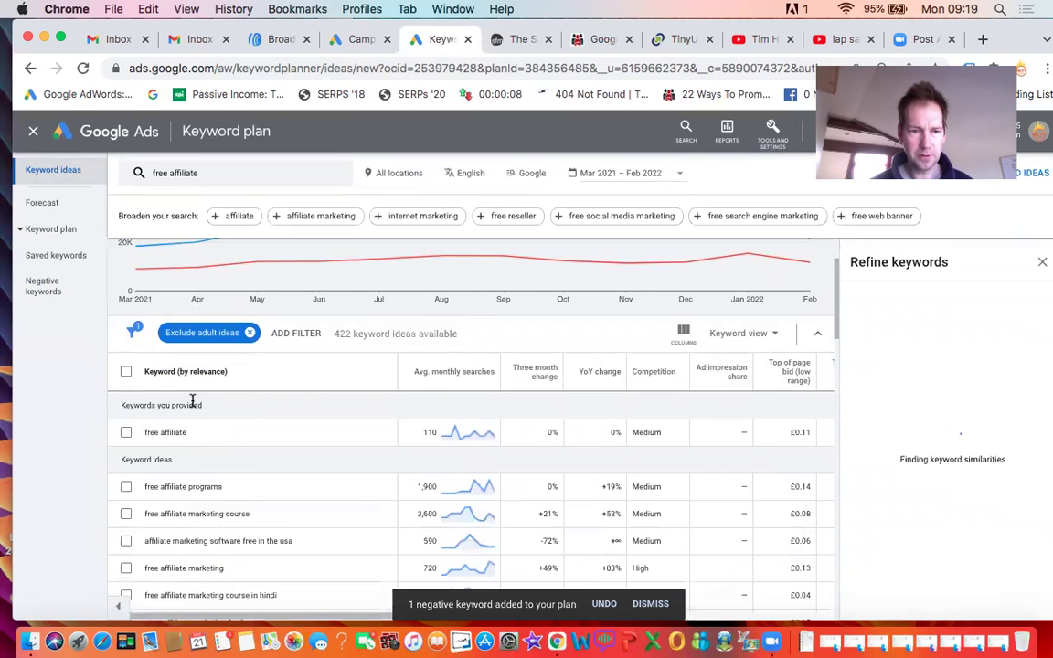
scroll(201, 441, down, 1)
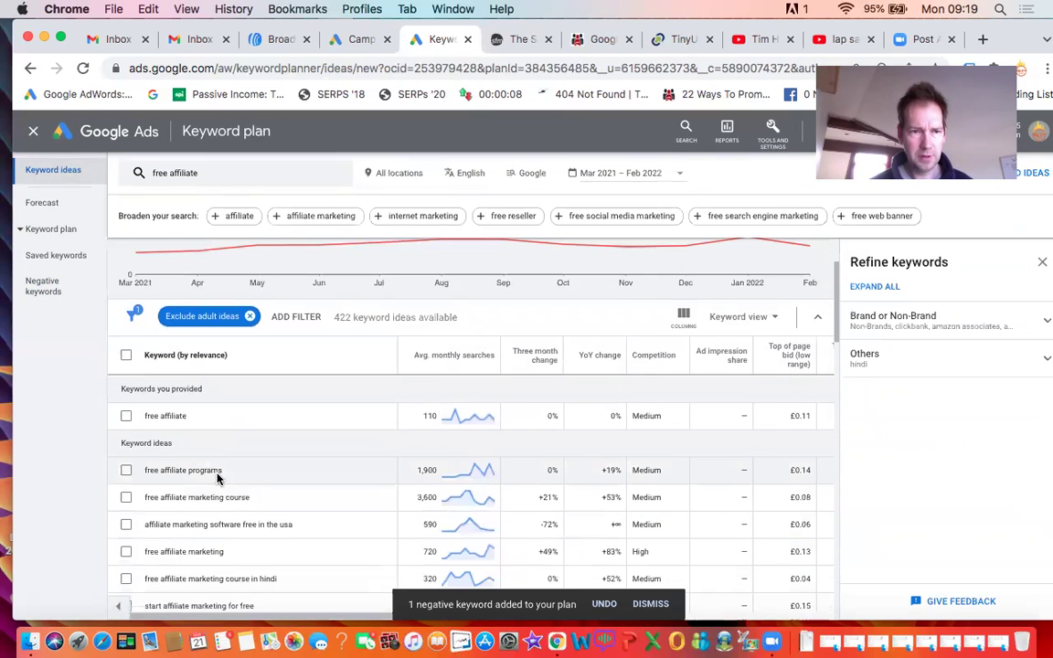
- Check that 'free' is listed in the plan's negative keywords as broad match
click(62, 287)
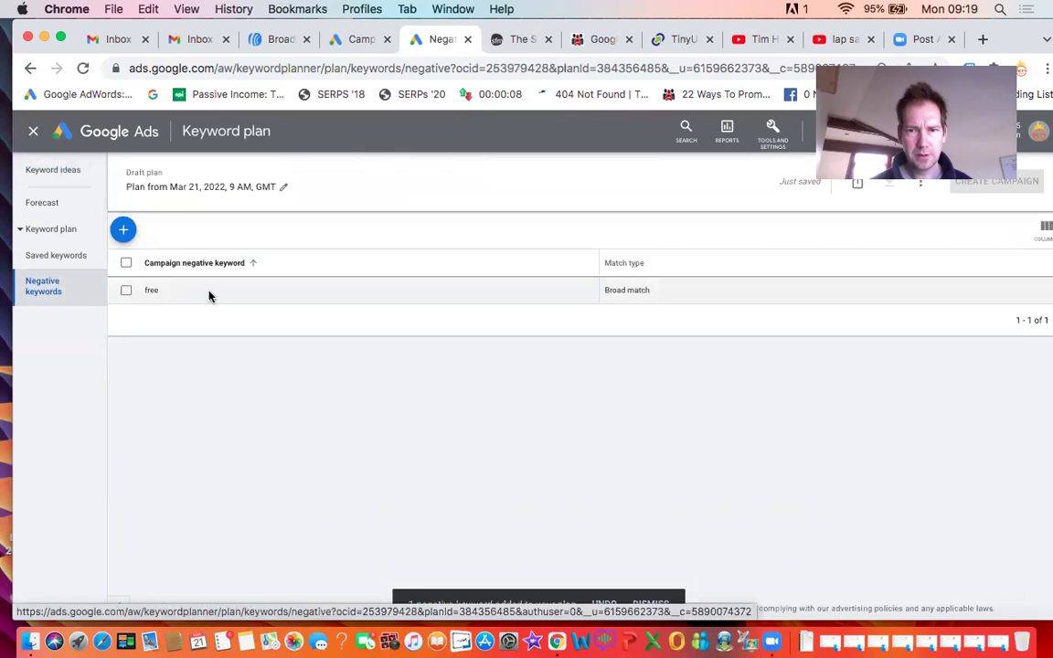
click(126, 291)
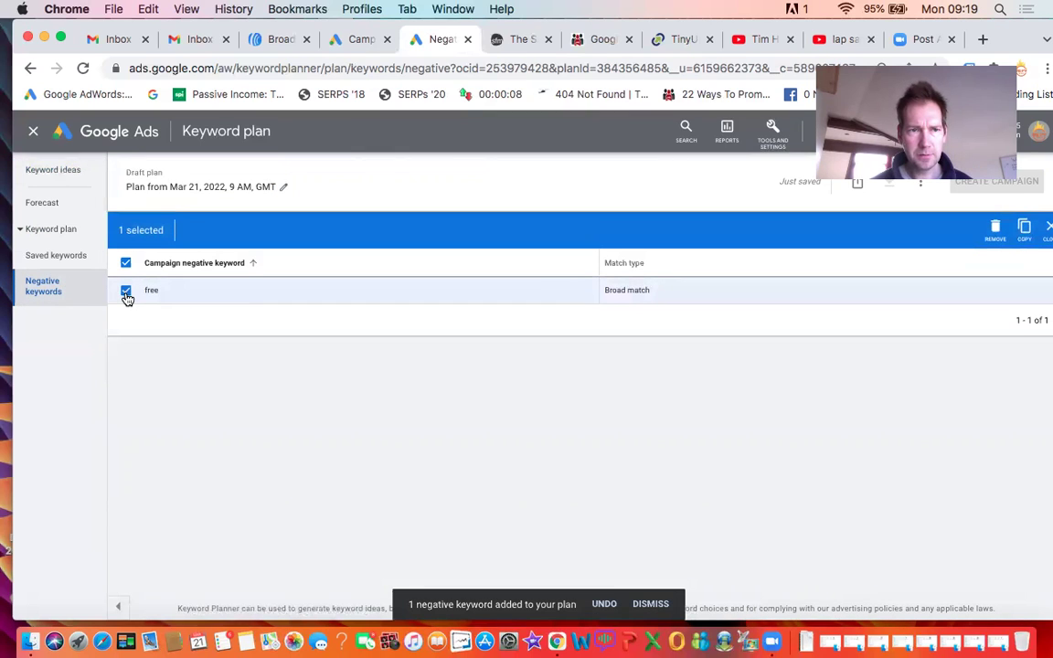
click(126, 292)
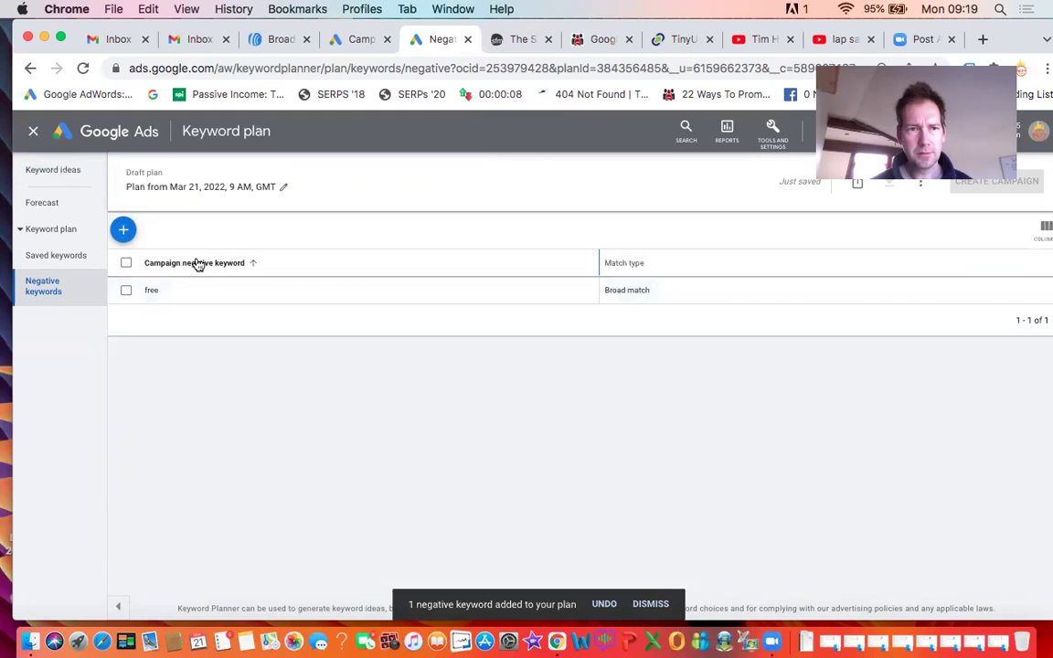
- Clear the 'free affiliate' seed from the keyword search form
click(61, 174)
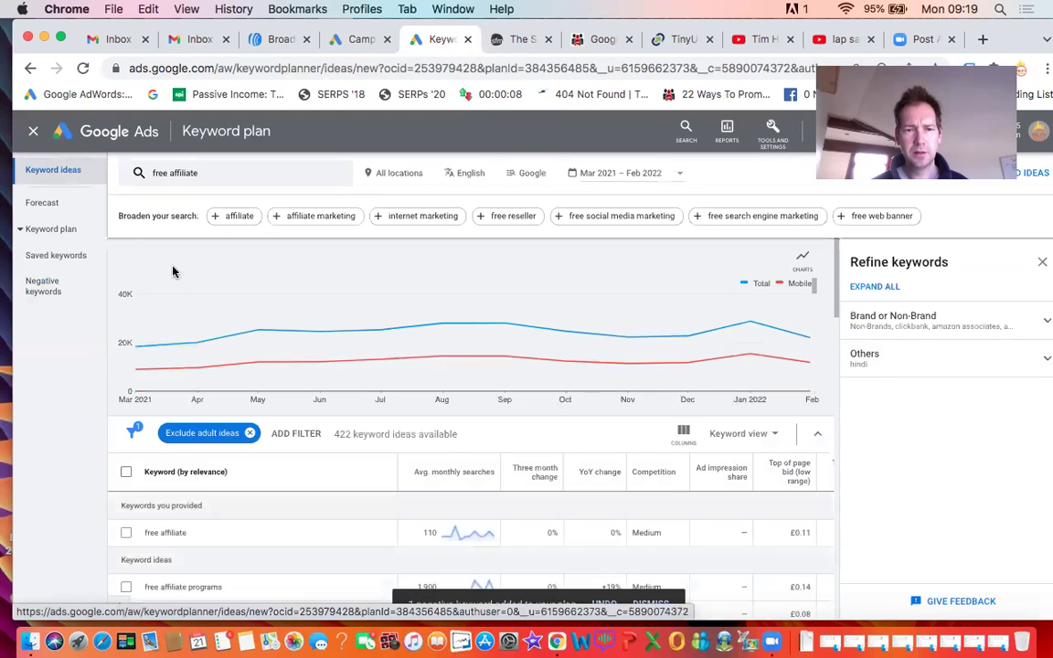
scroll(239, 341, down, 5)
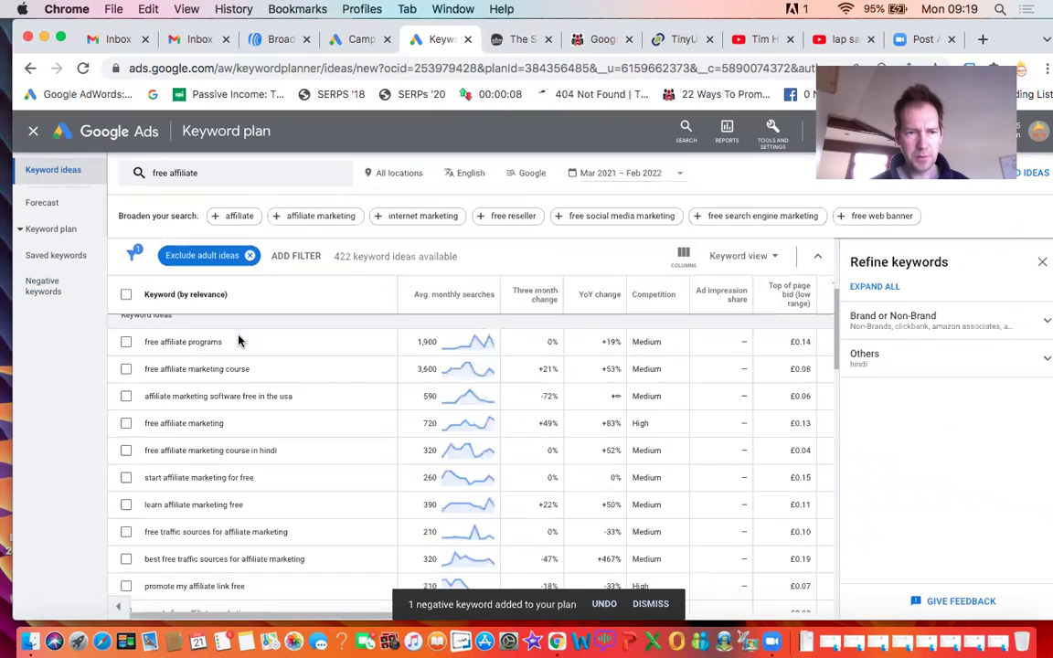
click(176, 176)
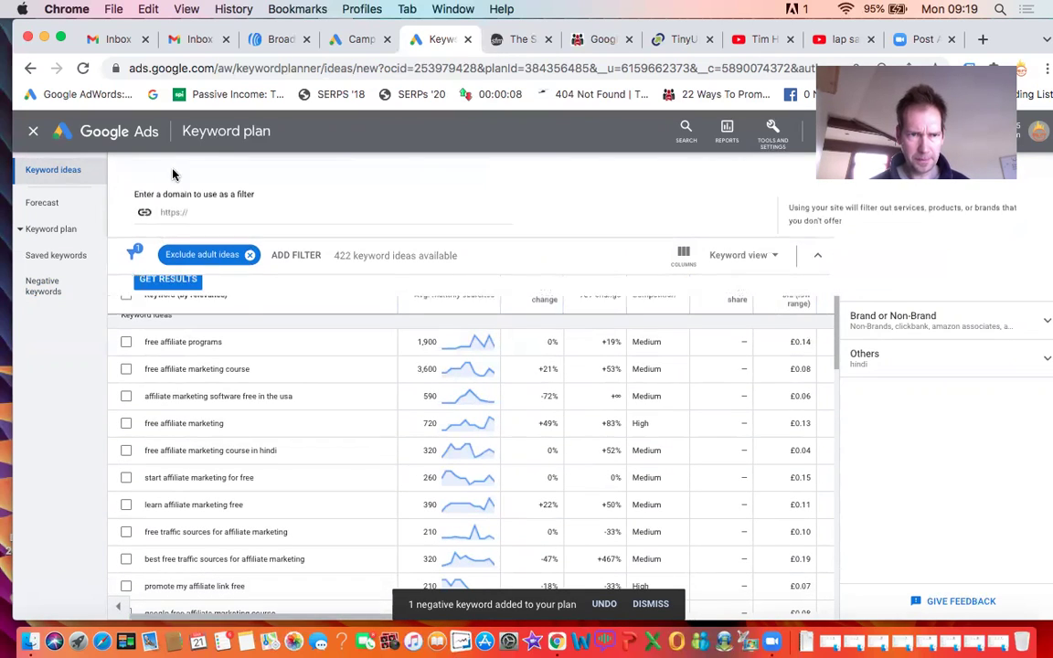
click(227, 241)
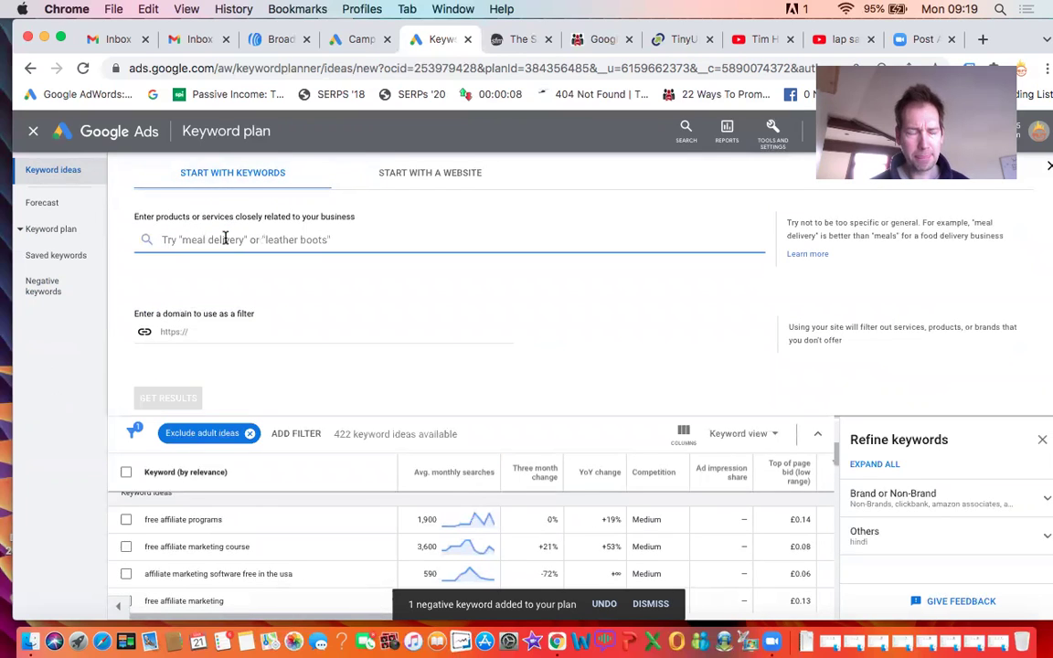
click(57, 289)
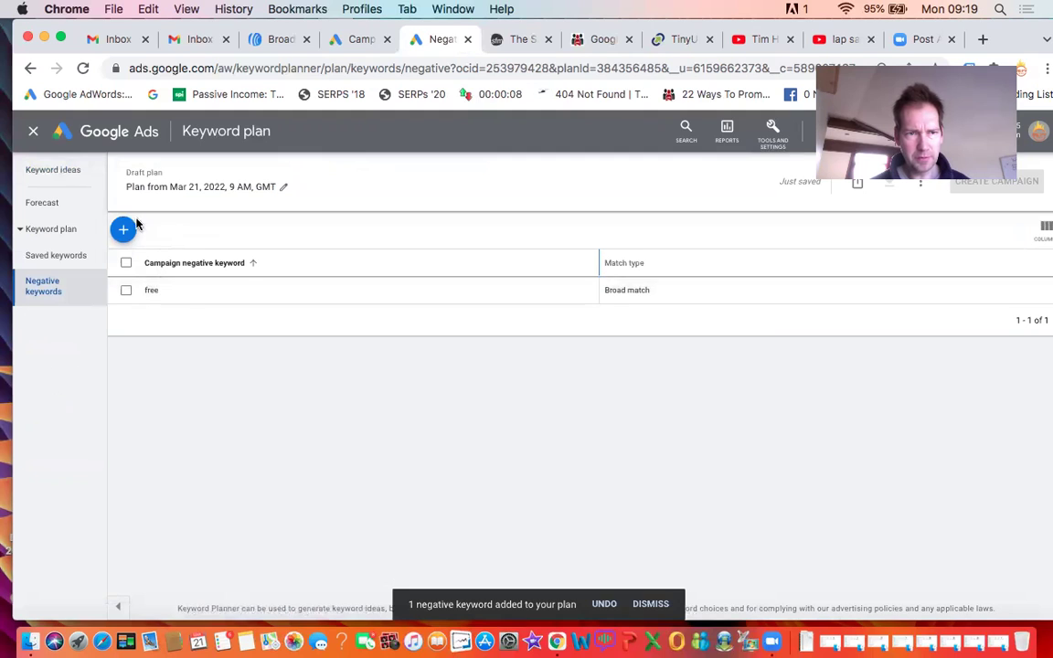
click(73, 172)
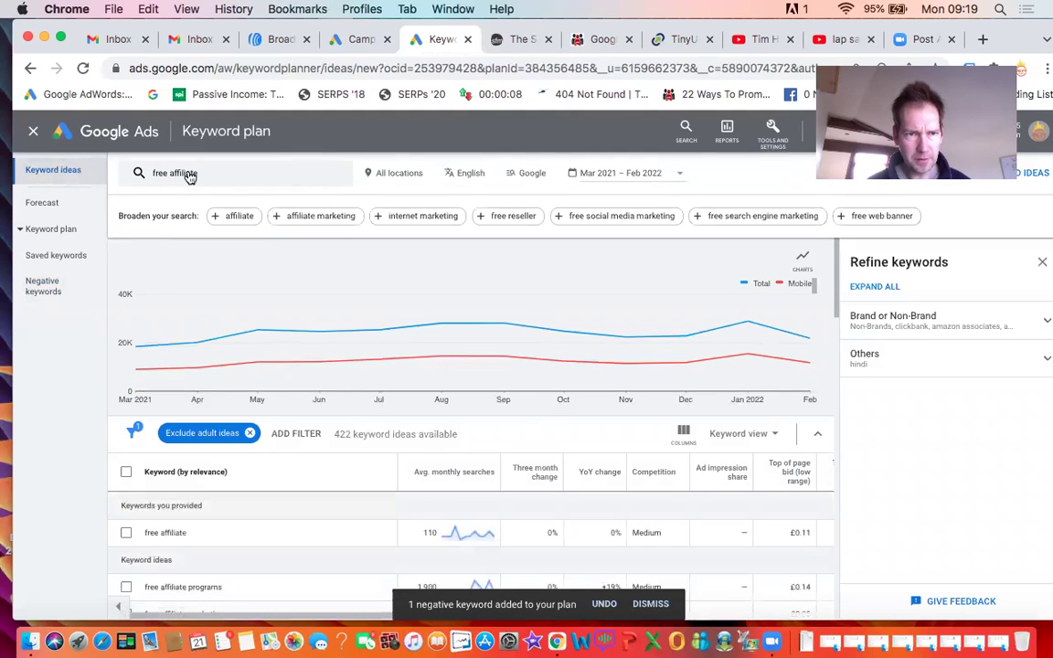
click(177, 174)
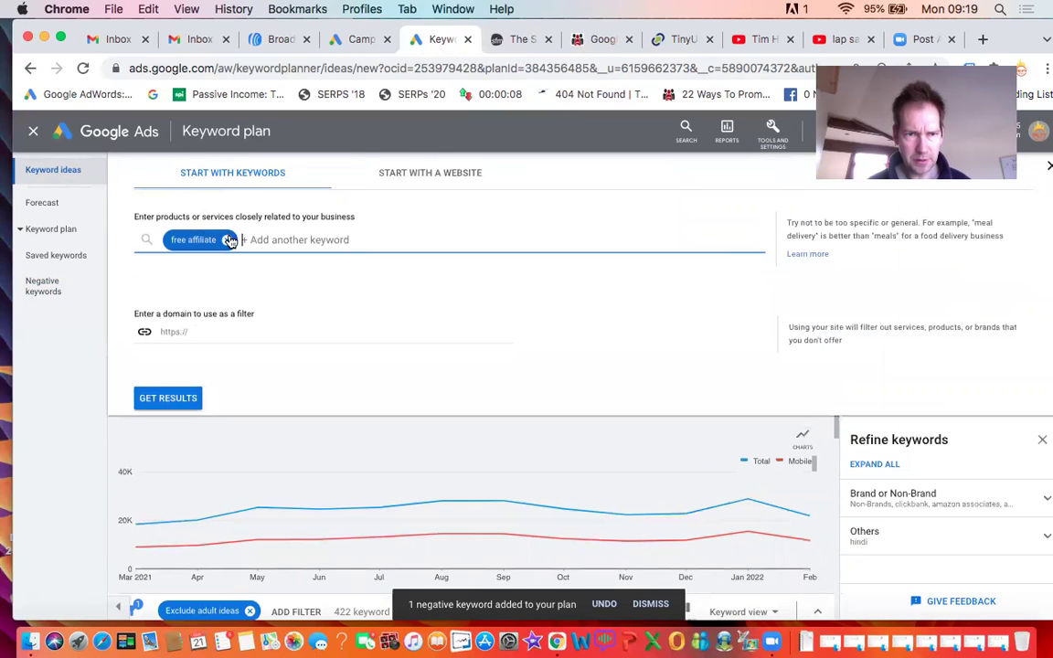
click(227, 239)
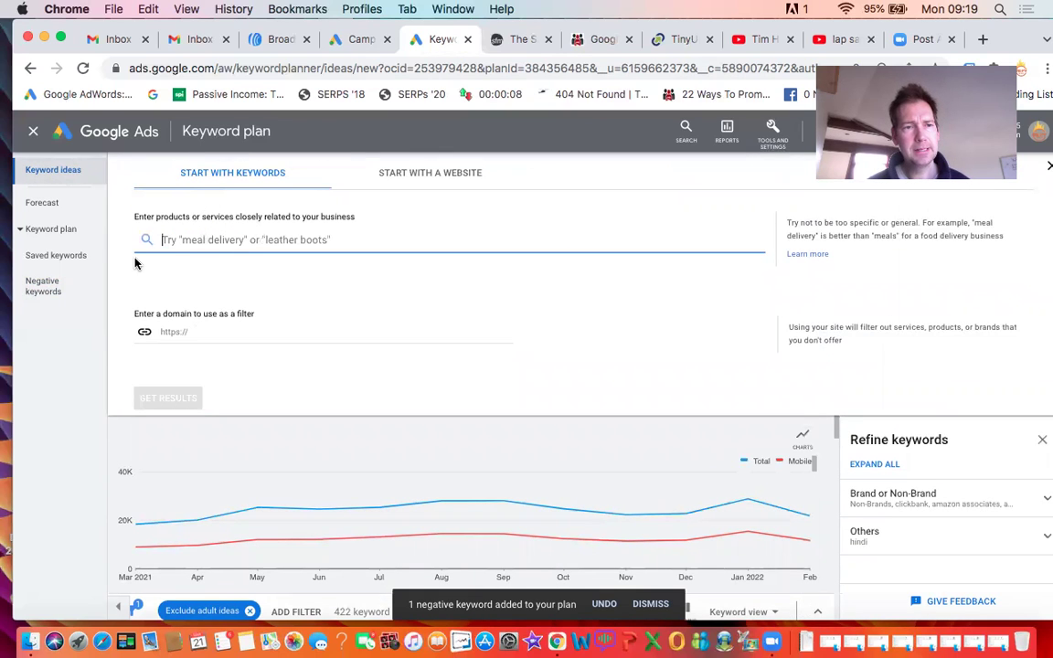
- Copy the blog article's web address from the other tab for the domain filter field
click(195, 332)
click(590, 40)
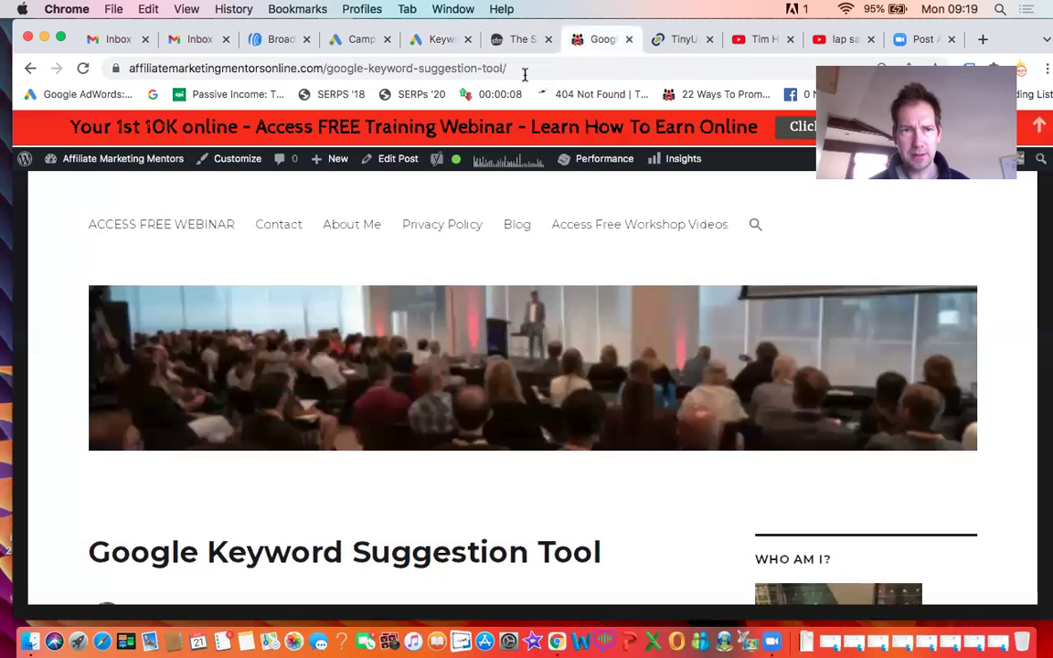
click(398, 69)
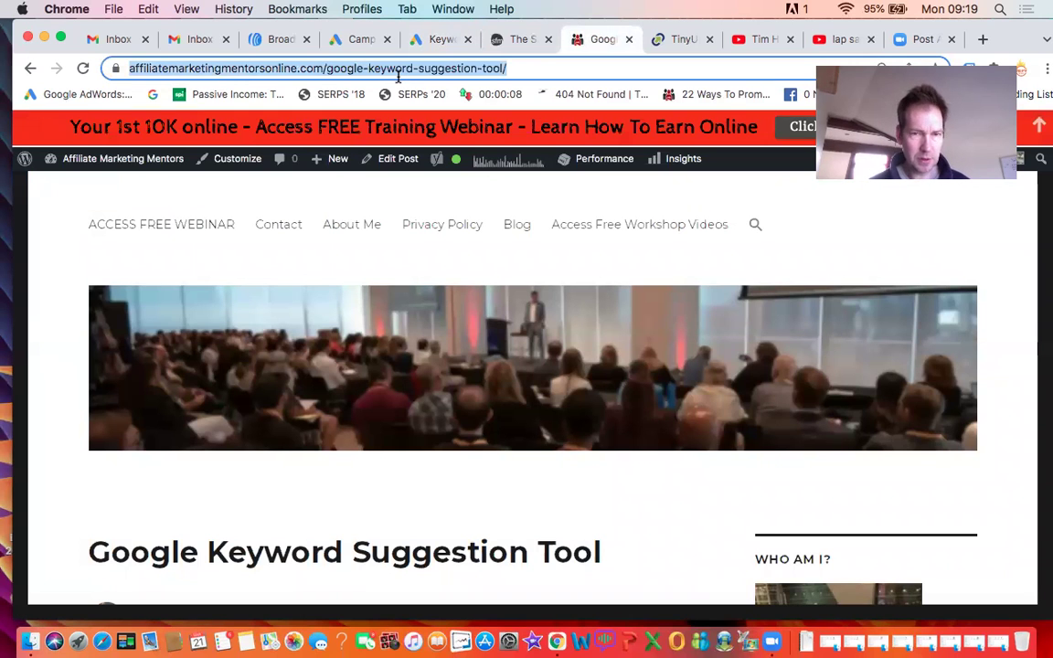
click(437, 40)
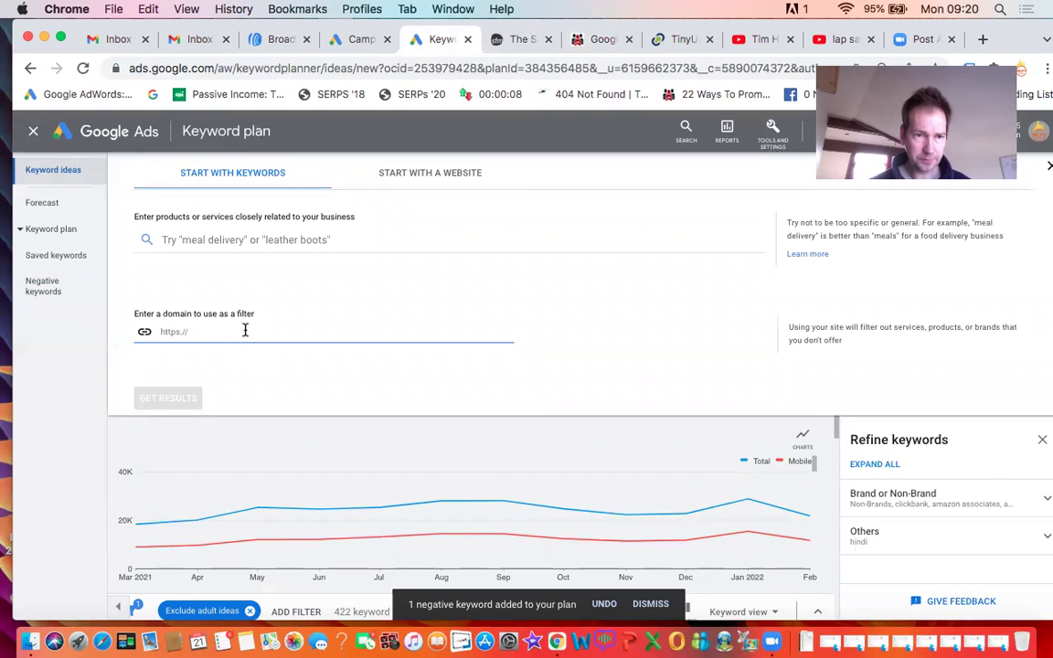
- Set affiliatemarketingmentorsonline.com, trimmed to just the domain, as the website source for keyword ideas
text(https://affiliatemarketingmentorsonline.com/google-keyword-suggestion-tool/)
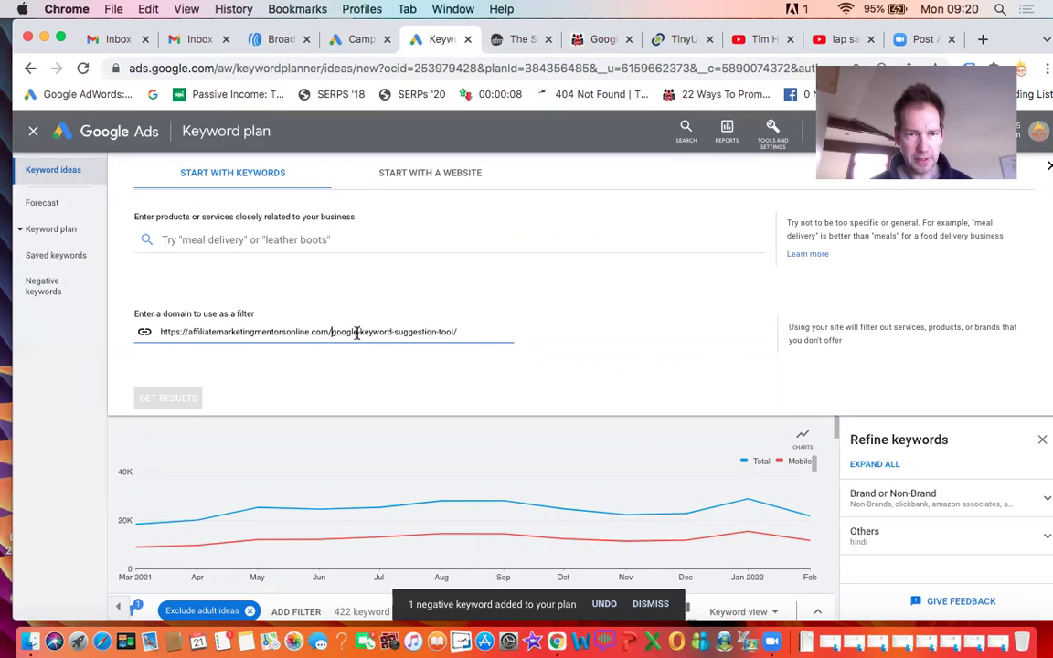
shift+click(447, 340)
key(BackSpace)
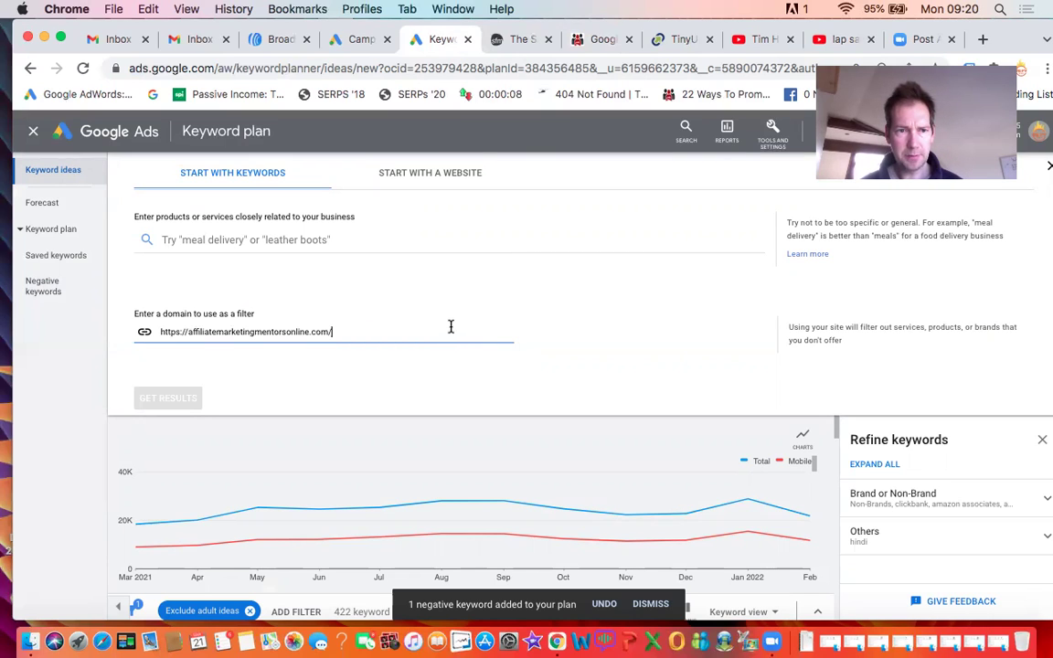
click(425, 175)
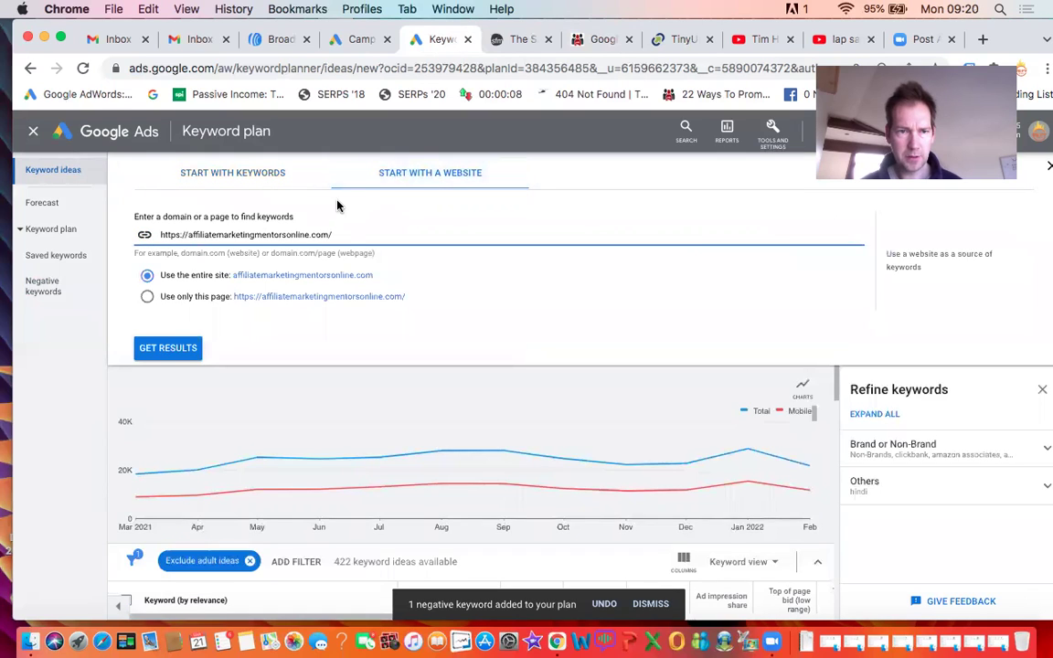
- Generate and review the 2,158 website keyword ideas, led by affiliate marketing mentorship at 210 searches
click(175, 351)
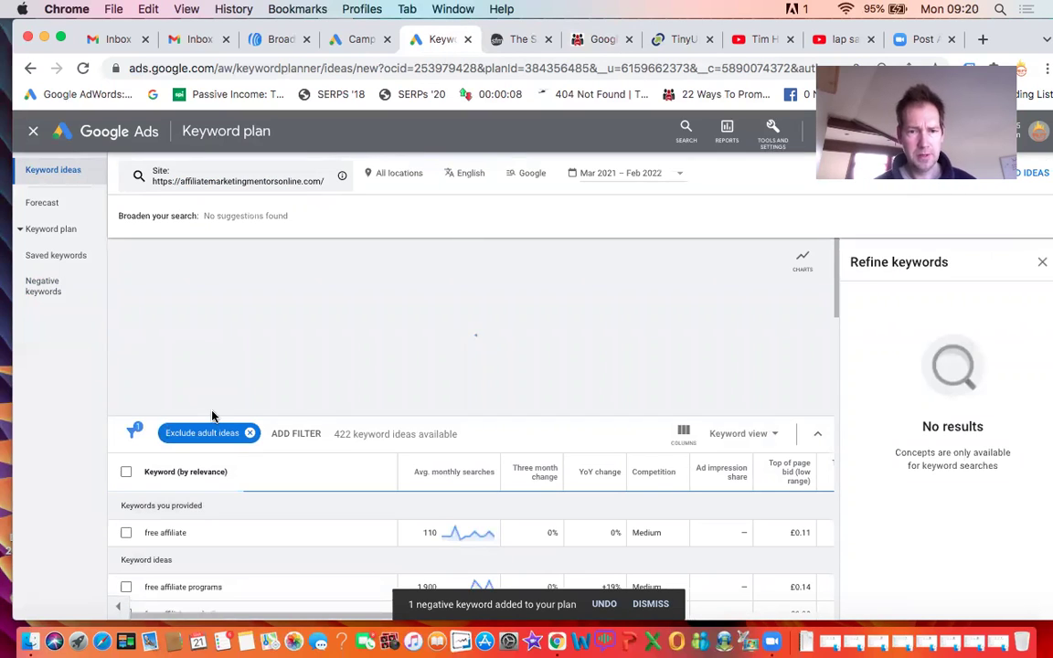
scroll(212, 415, down, 1)
scroll(213, 413, down, 5)
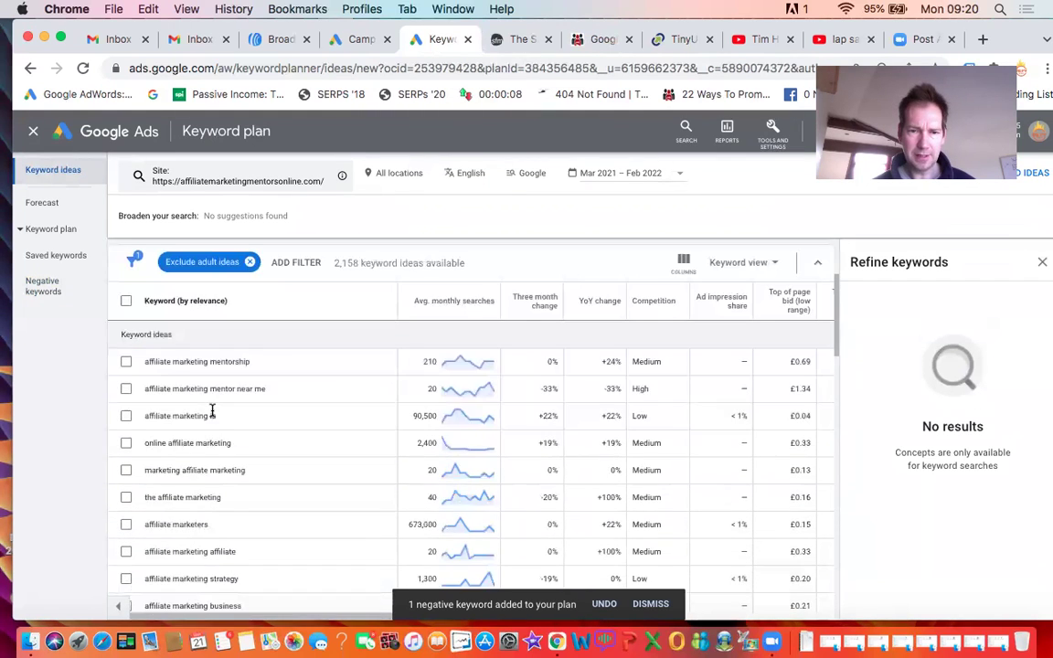
scroll(213, 413, down, 4)
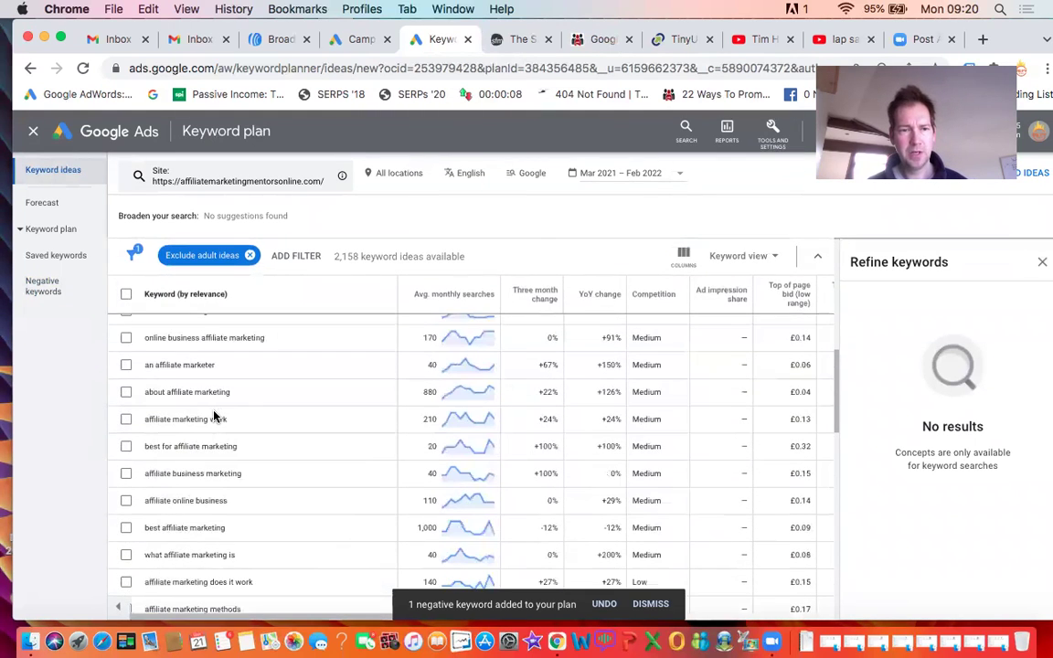
scroll(215, 416, down, 1)
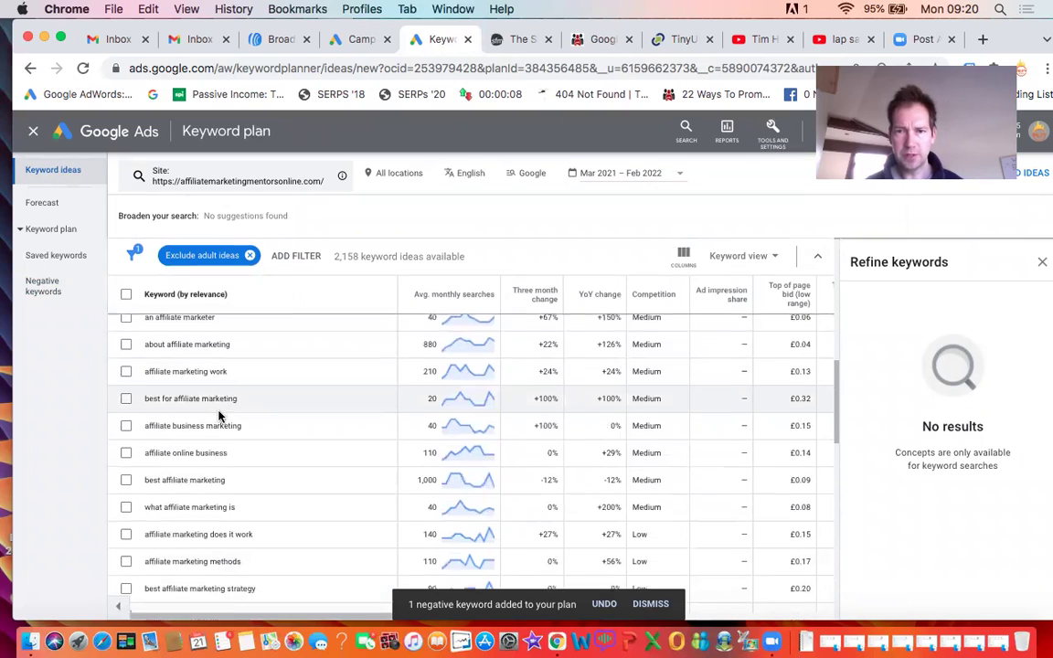
scroll(217, 416, down, 1)
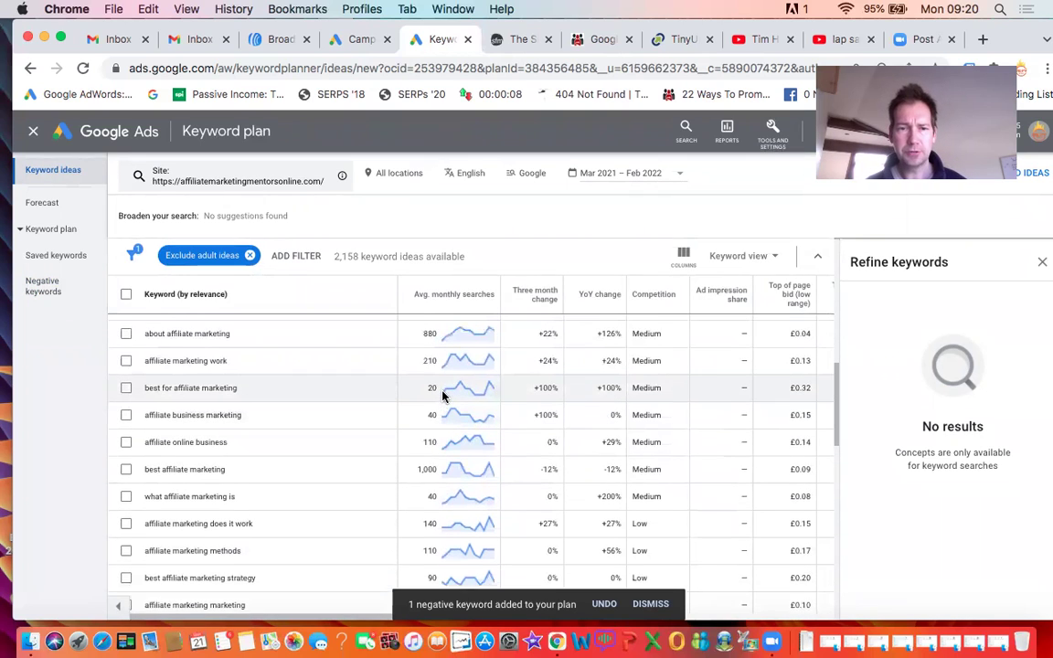
scroll(442, 395, up, 1)
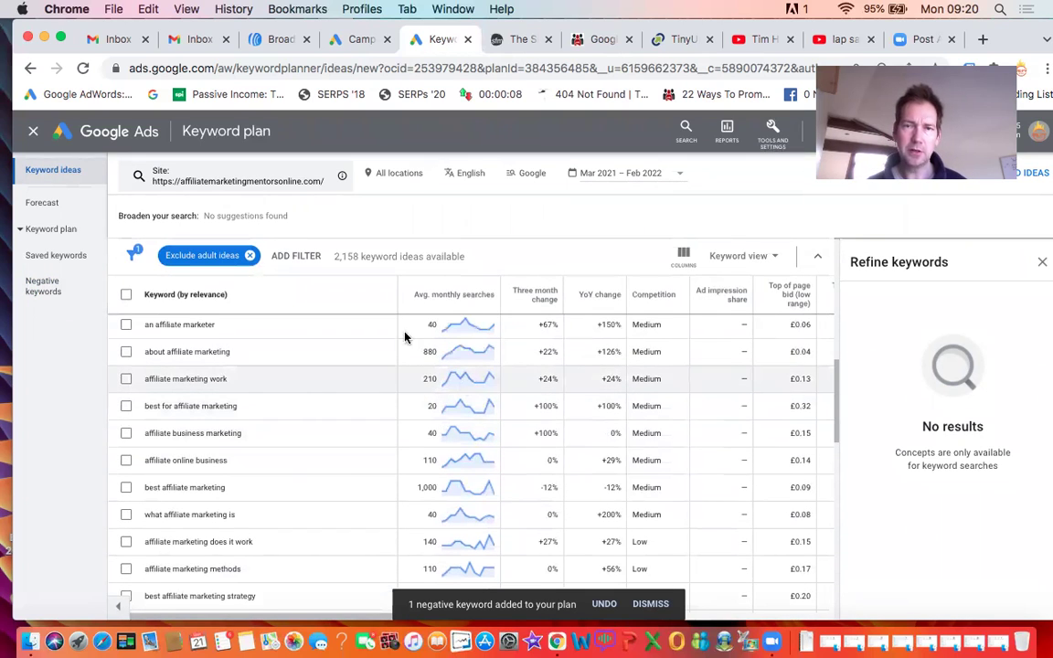
- Return to the Google Keyword Suggestion Tool post and scroll to 'Excluding Terms With A Google Keyword Search'
click(602, 39)
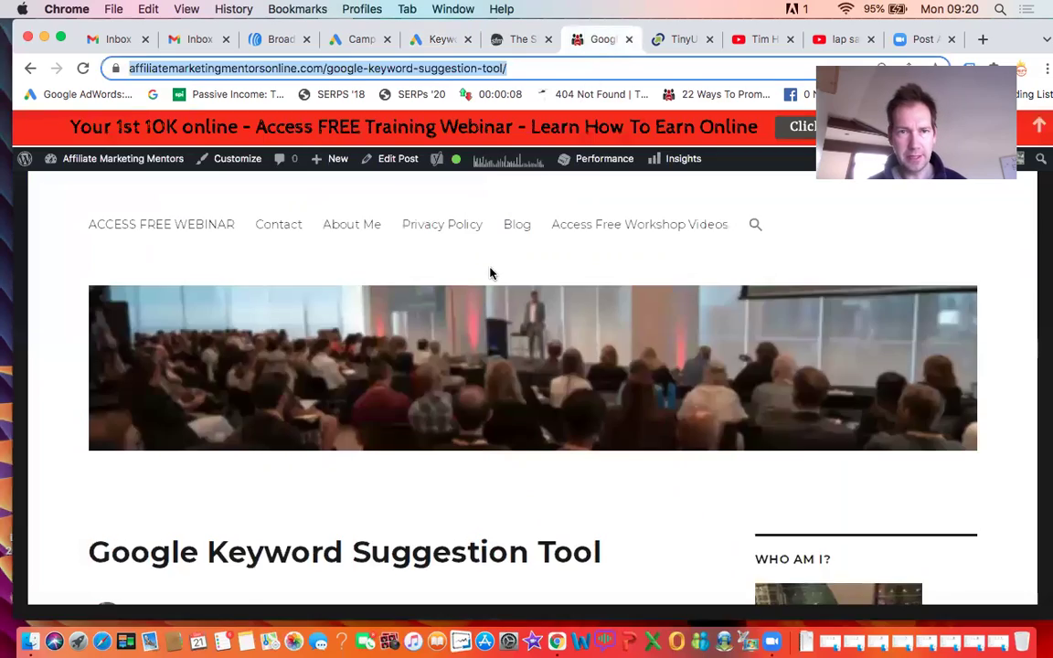
scroll(490, 273, down, 10)
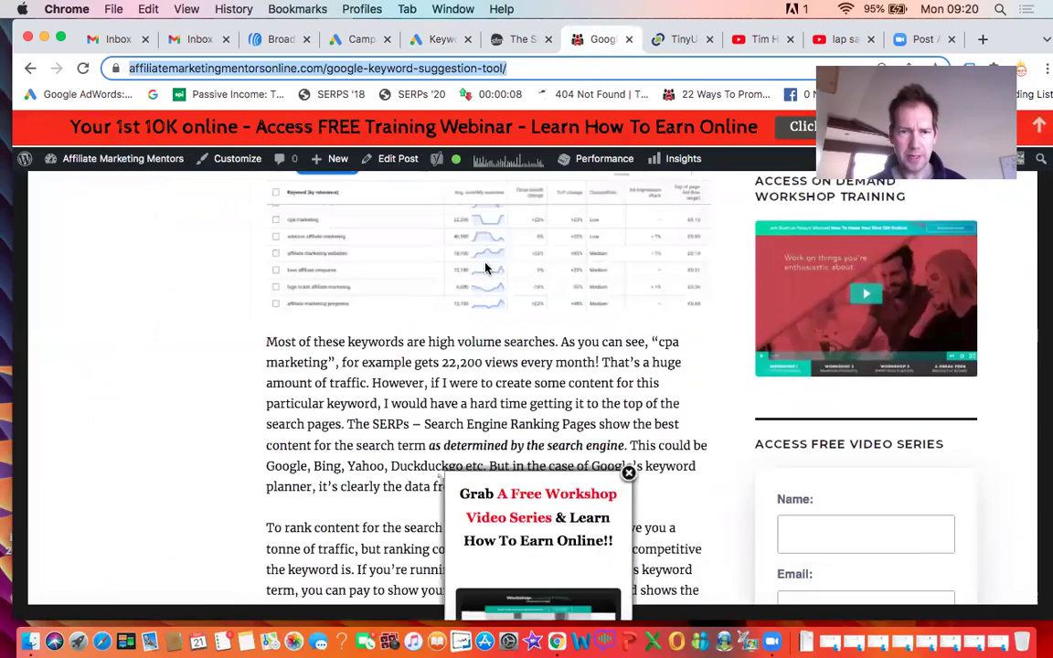
scroll(485, 268, down, 15)
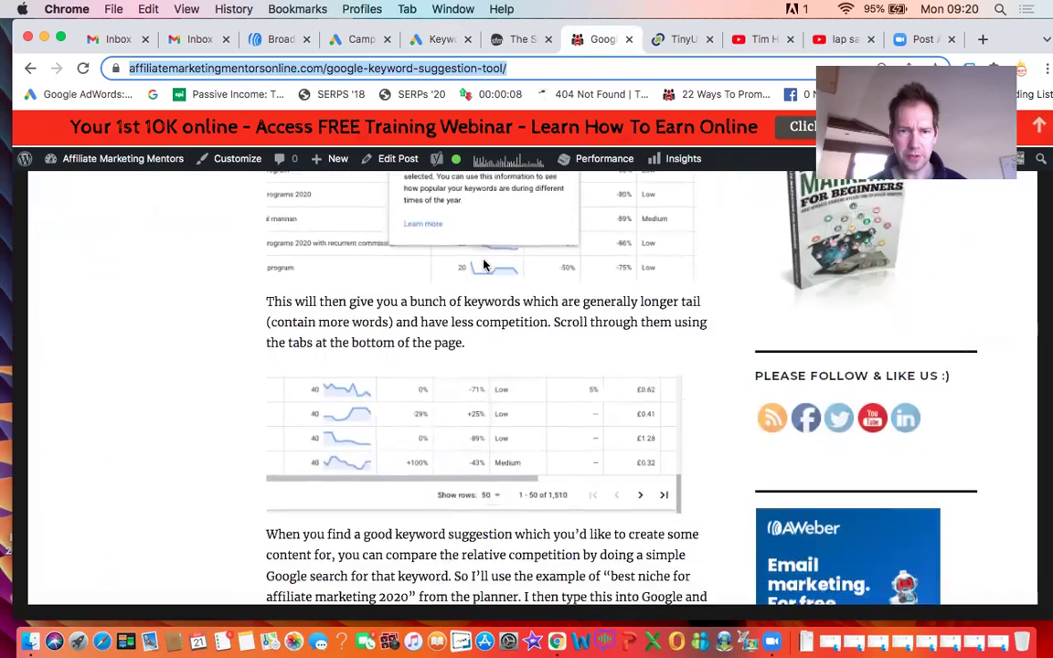
scroll(486, 265, down, 10)
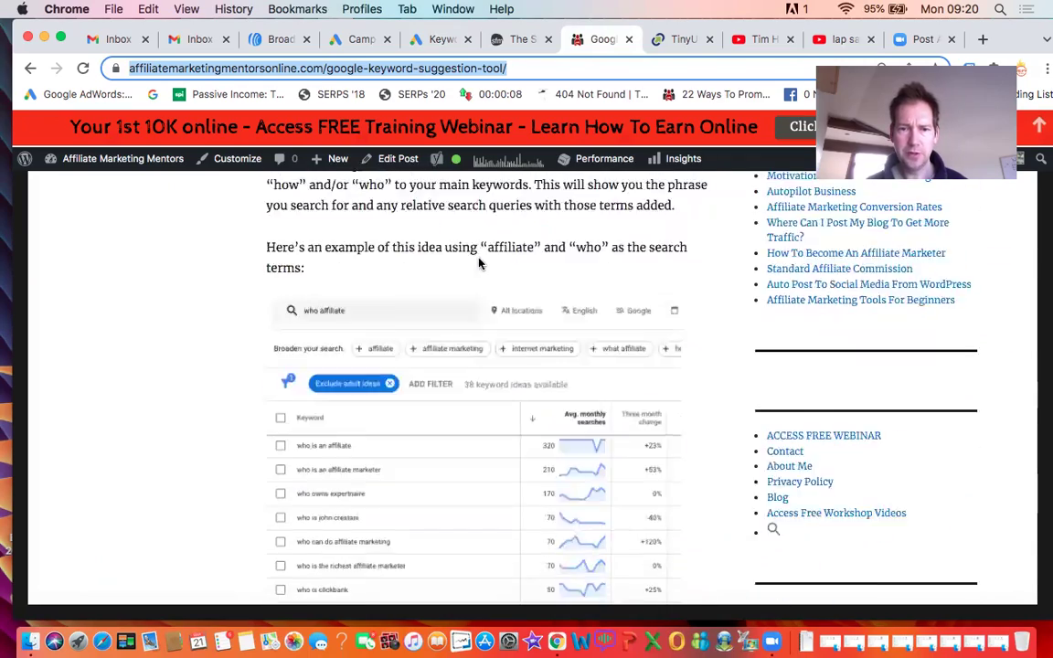
scroll(479, 263, down, 6)
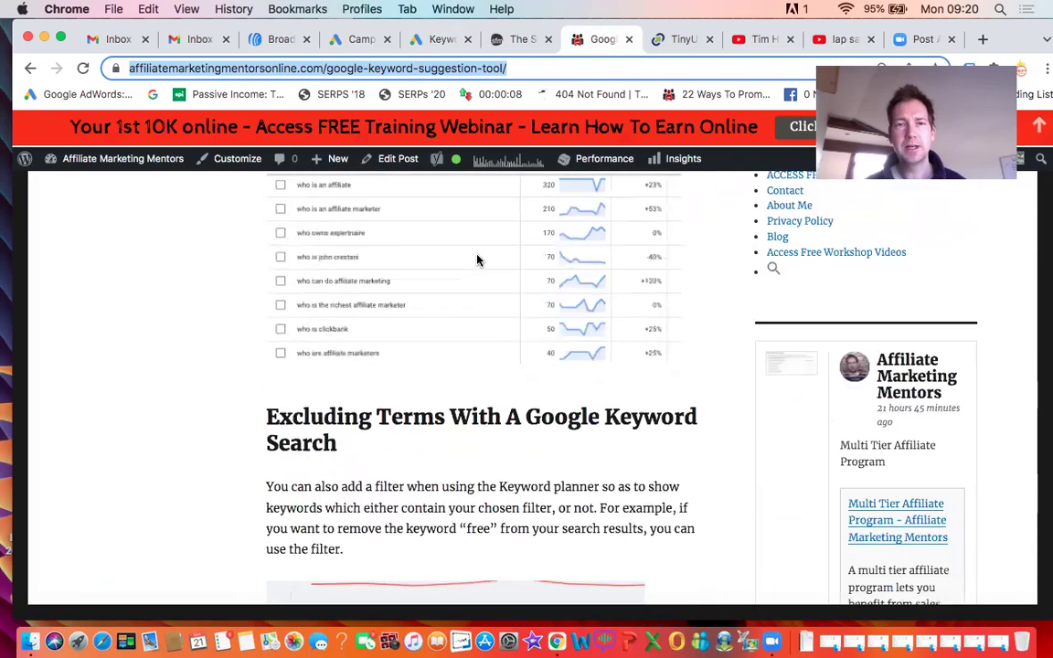